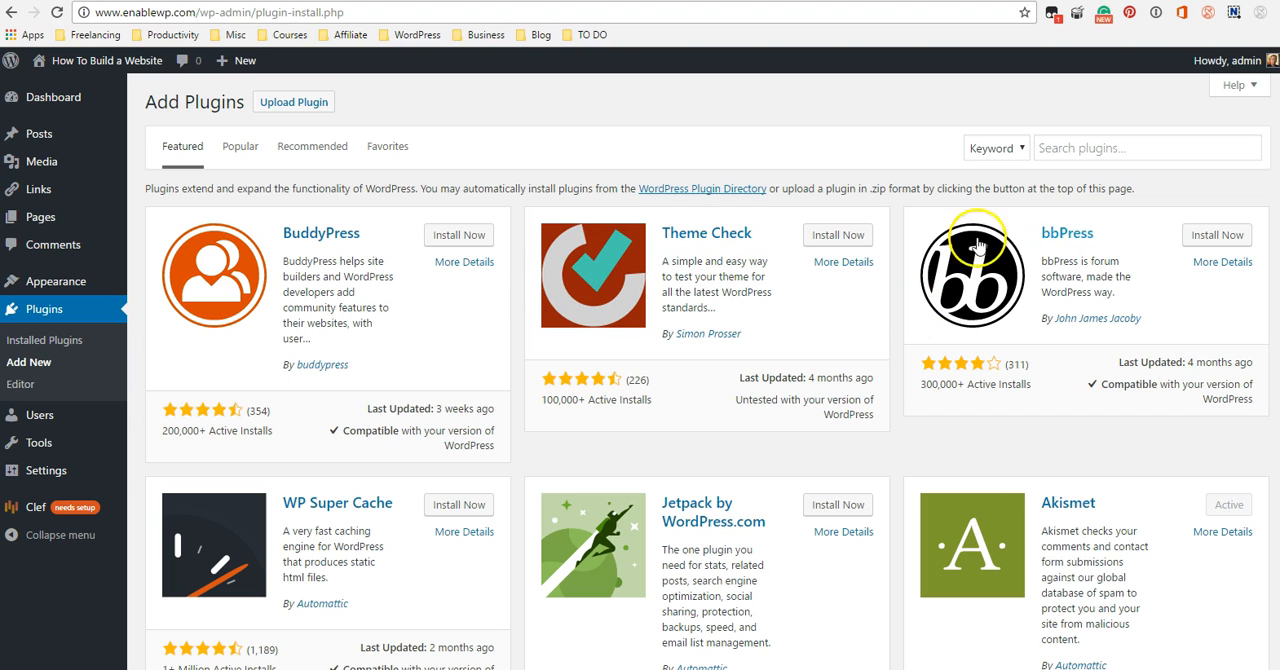
Search the WordPress plugin directory for "Contact form".
left_click(1084, 147)
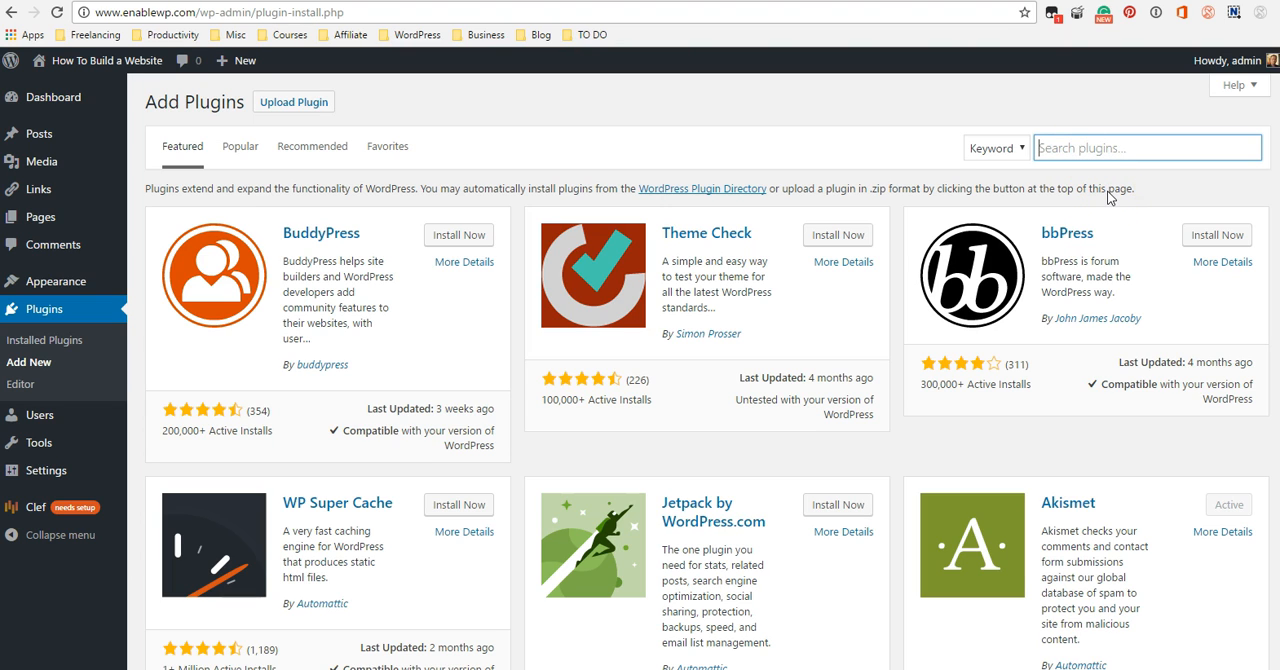
type("Co")
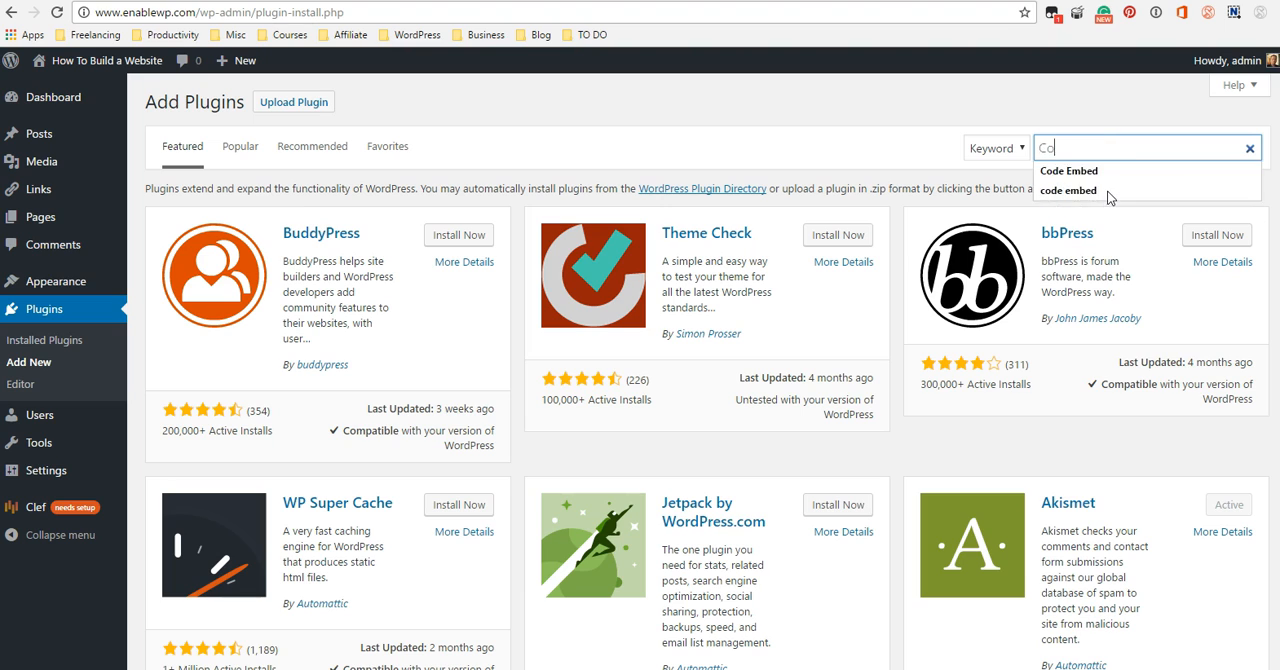
type("ntact form")
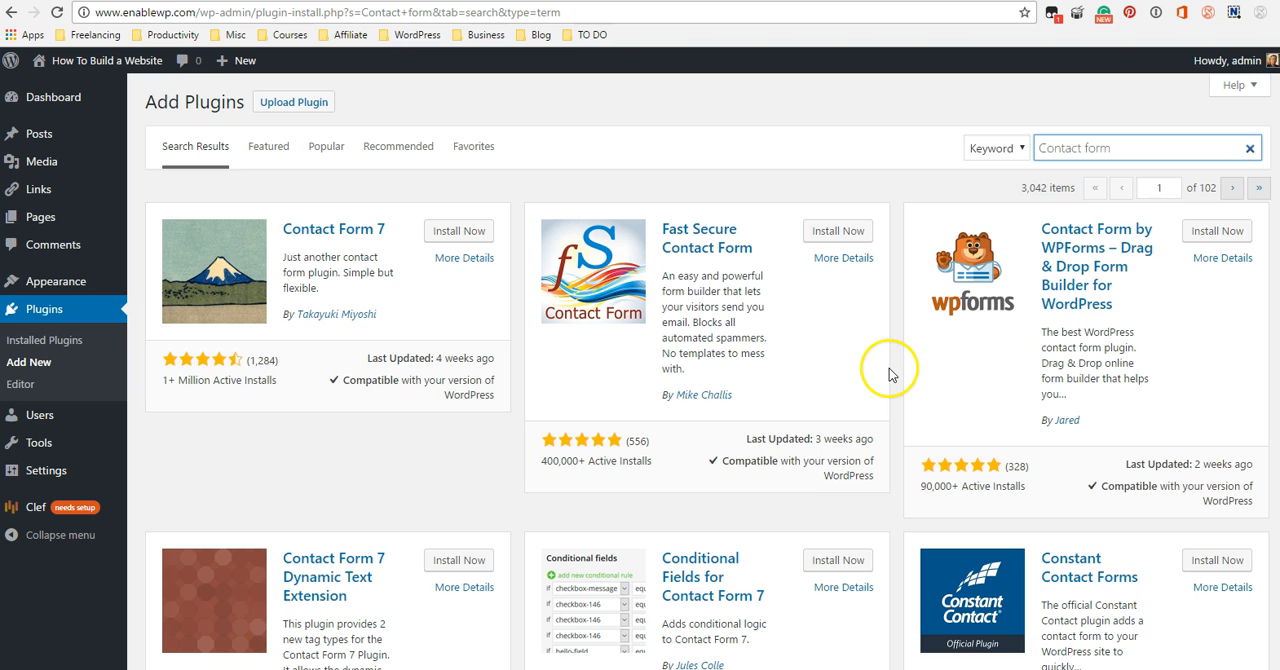
Install the Contact Form 7 plugin from the search results and activate it.
scroll(871, 343, "down", 1)
scroll(871, 343, "down", 1)
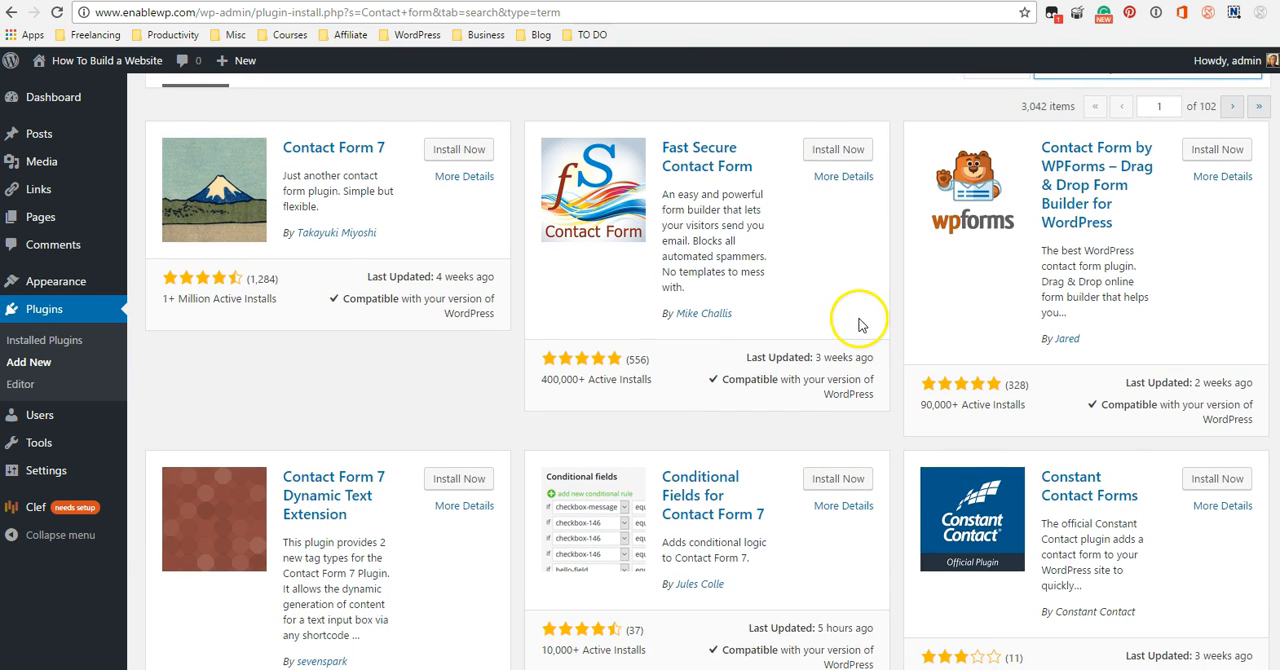
scroll(830, 290, "up", 1)
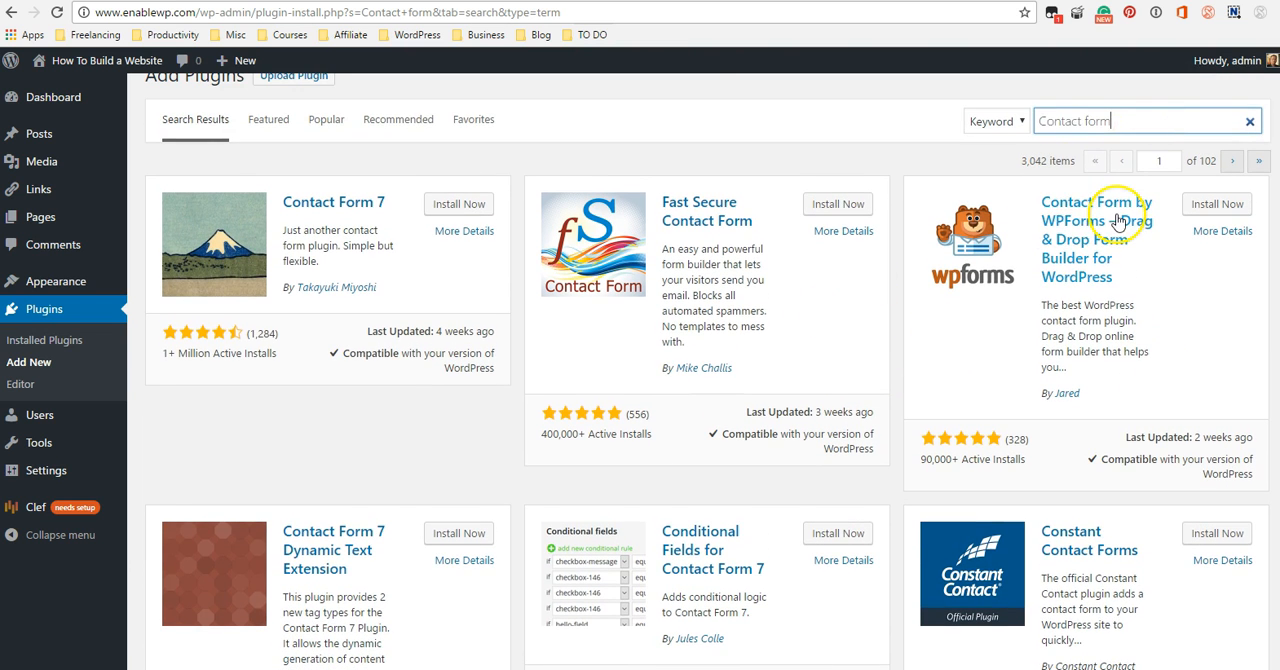
scroll(870, 345, "down", 1)
scroll(869, 345, "down", 1)
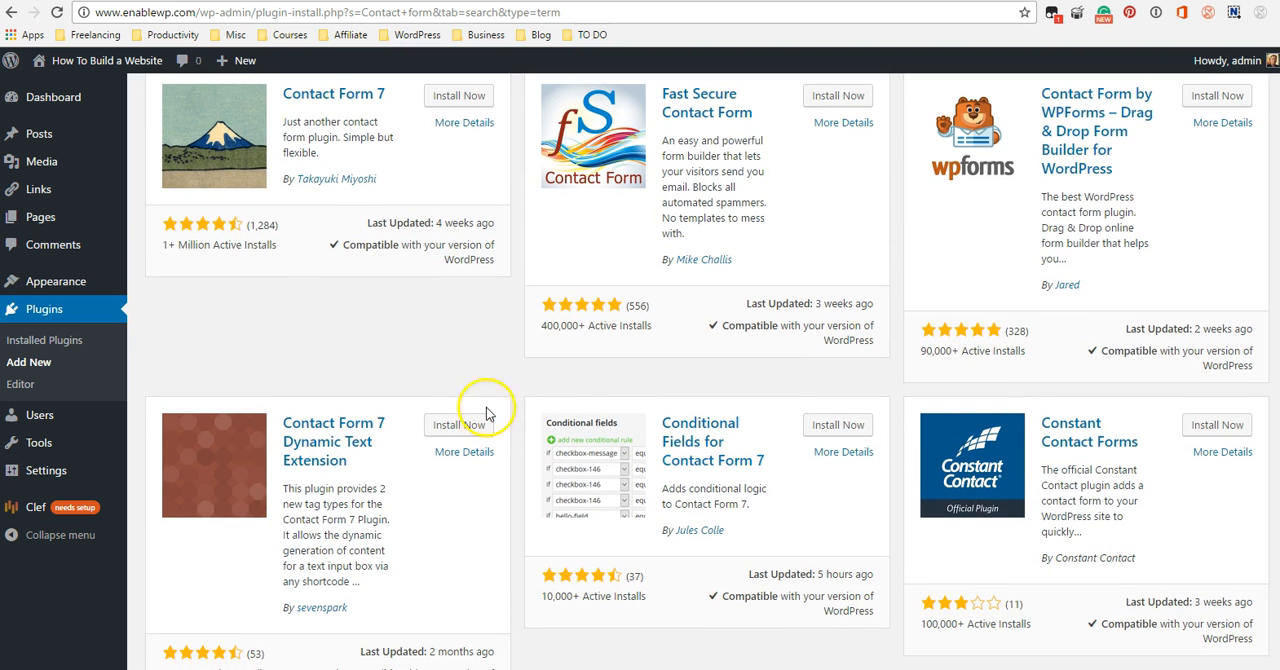
scroll(1025, 505, "up", 1)
scroll(1025, 505, "up", 1)
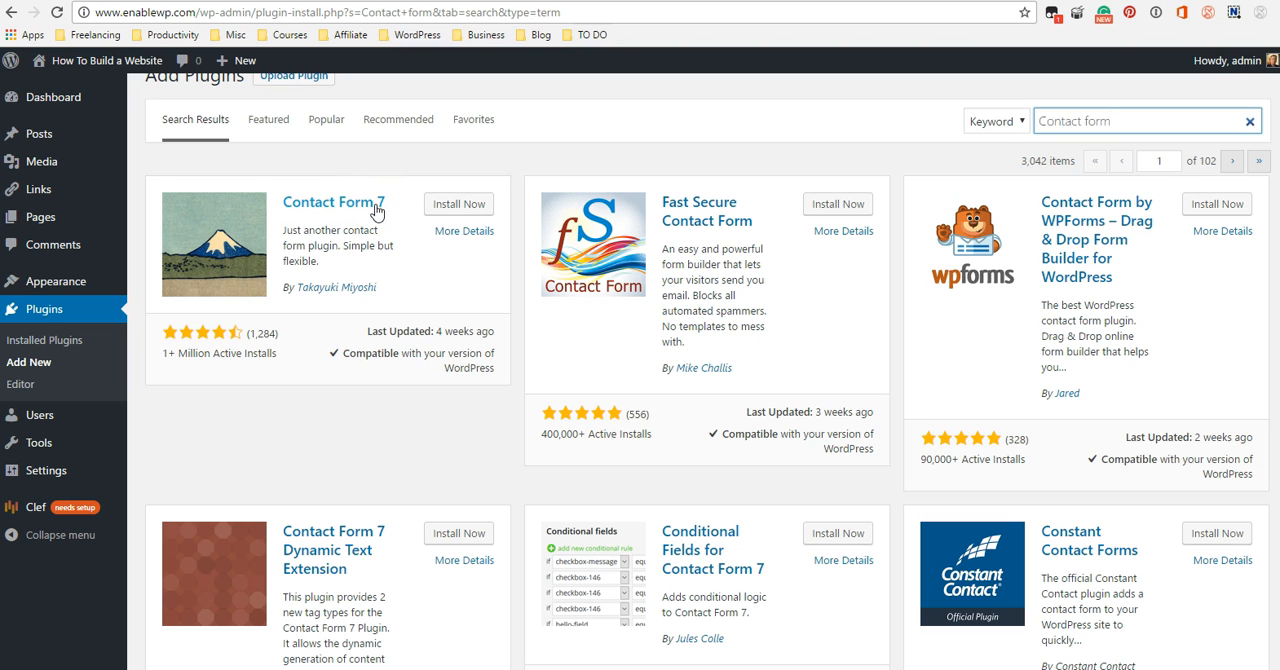
scroll(423, 290, "up", 1)
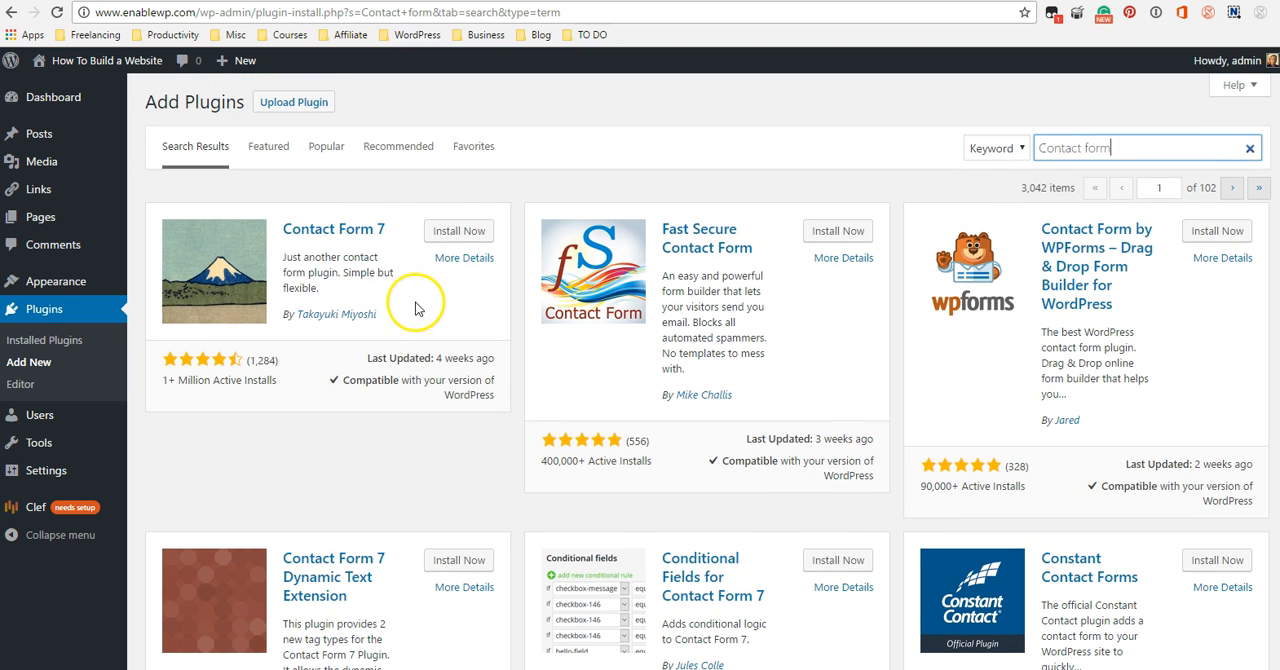
left_click(451, 236)
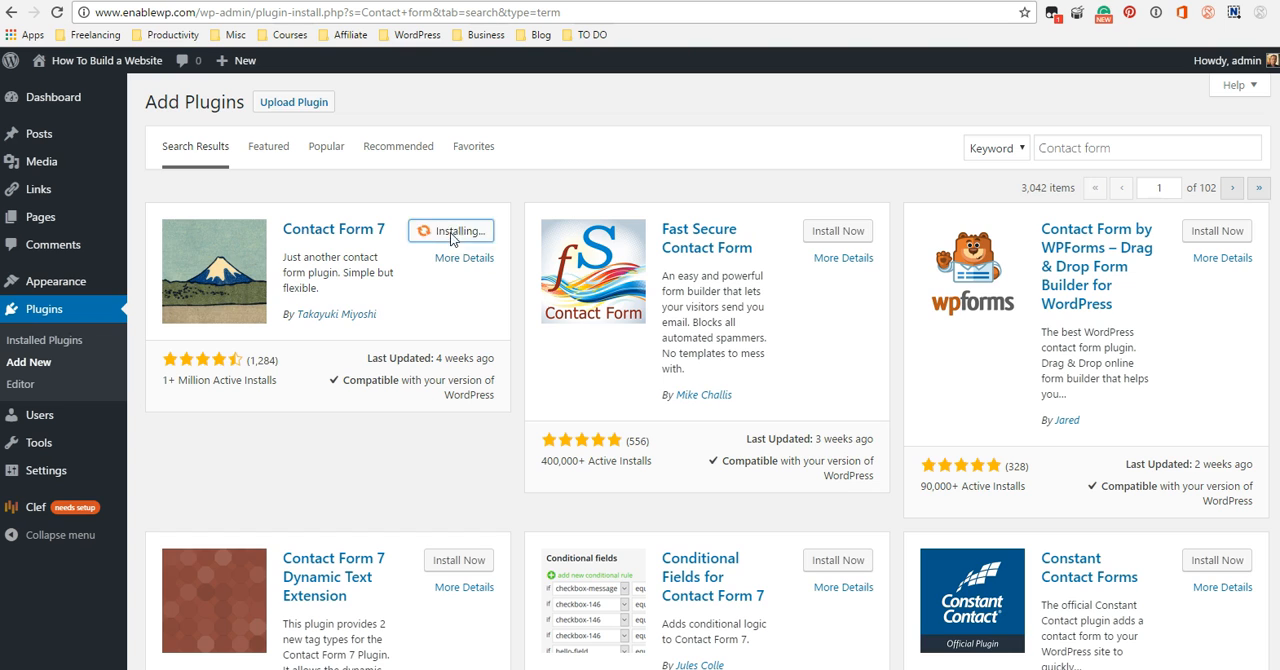
left_click(456, 236)
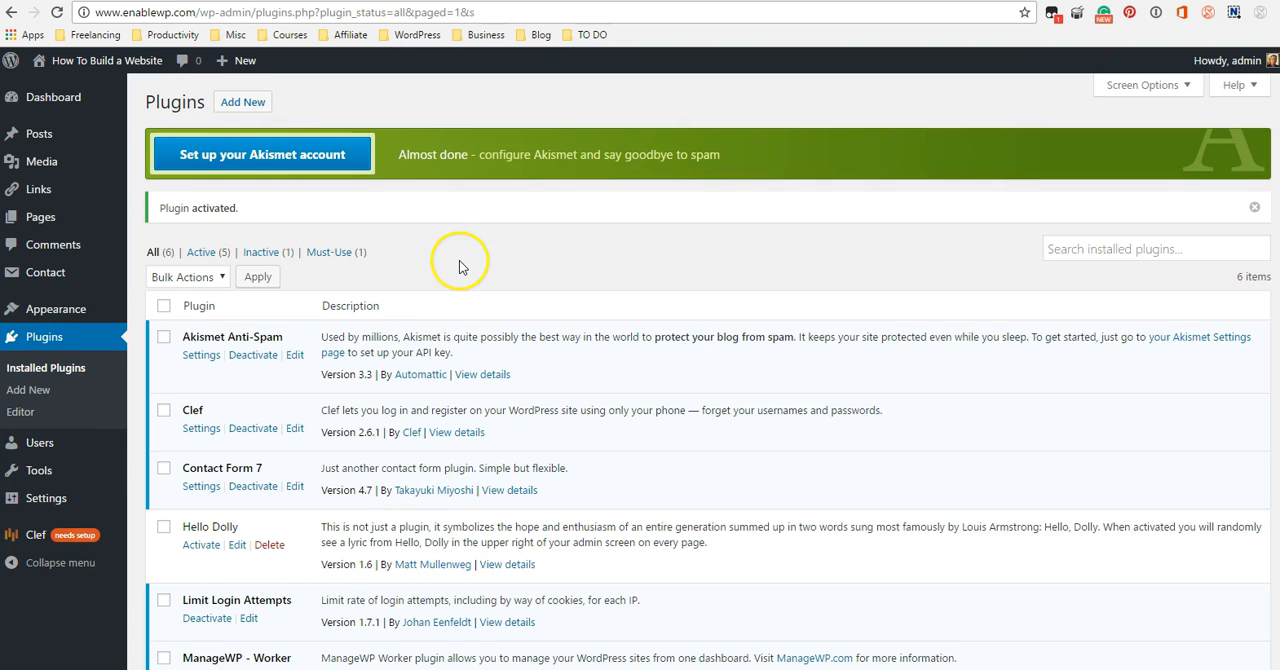
scroll(367, 360, "down", 1)
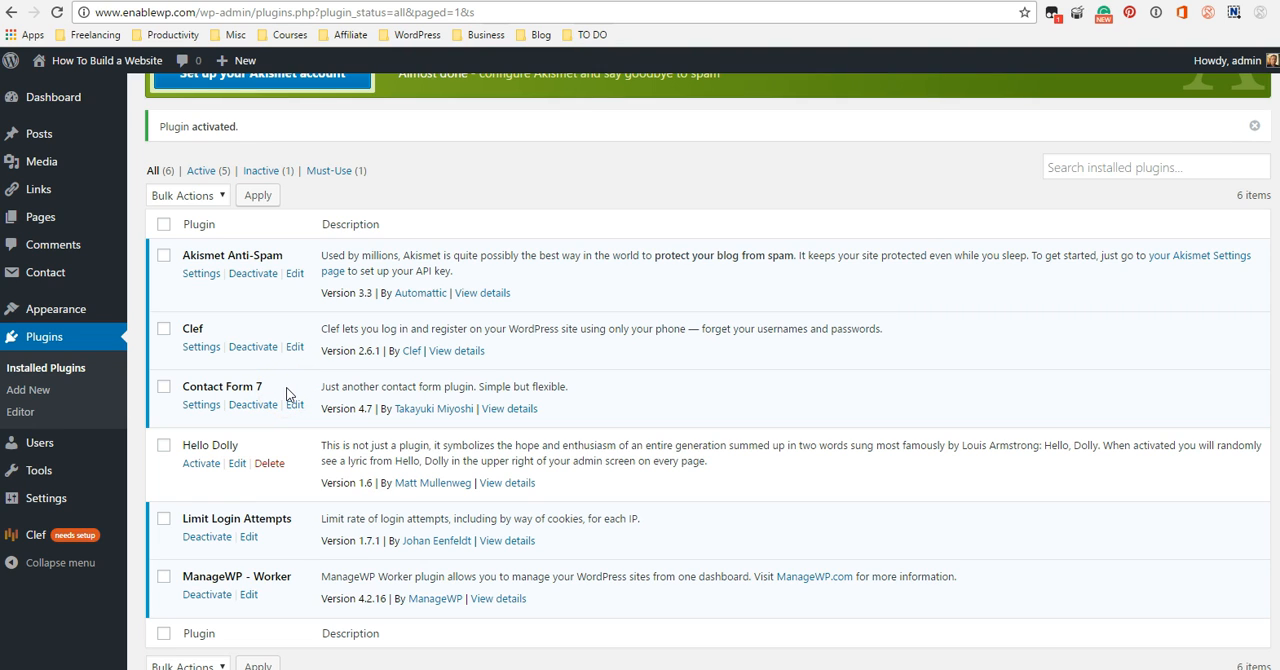
Open the form for uploading a plugin and download the Responsive Pricing Table plugin from its WordPress.org page.
left_click(33, 392)
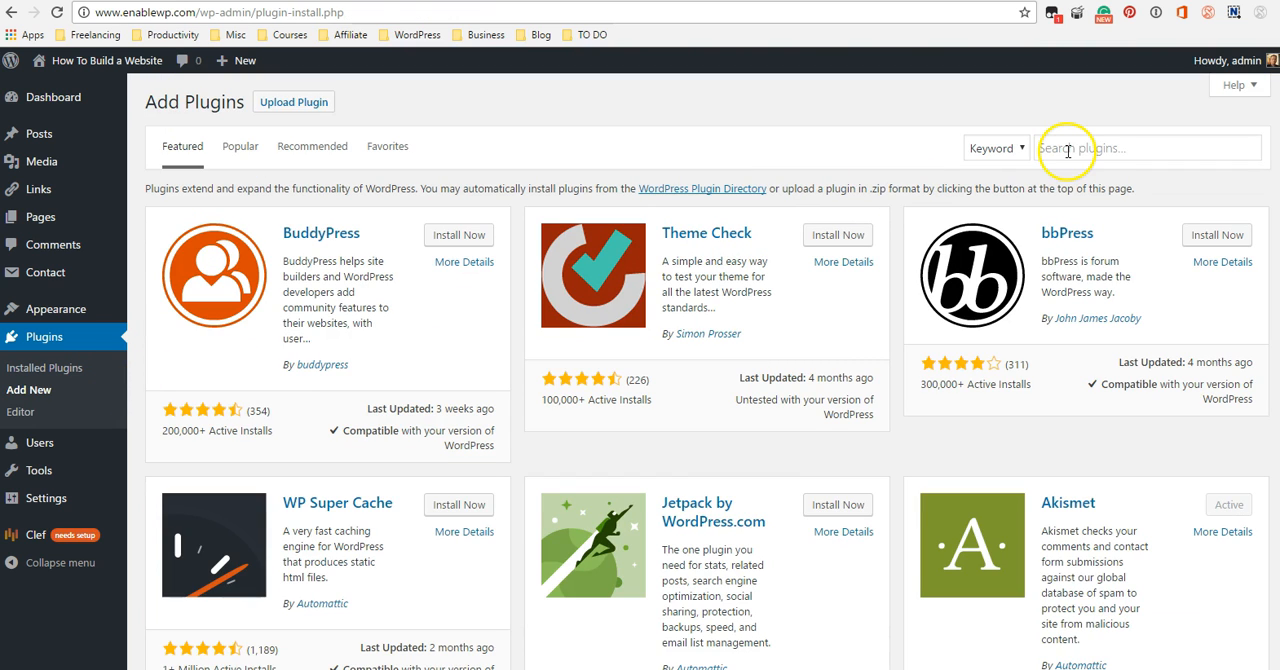
left_click(296, 108)
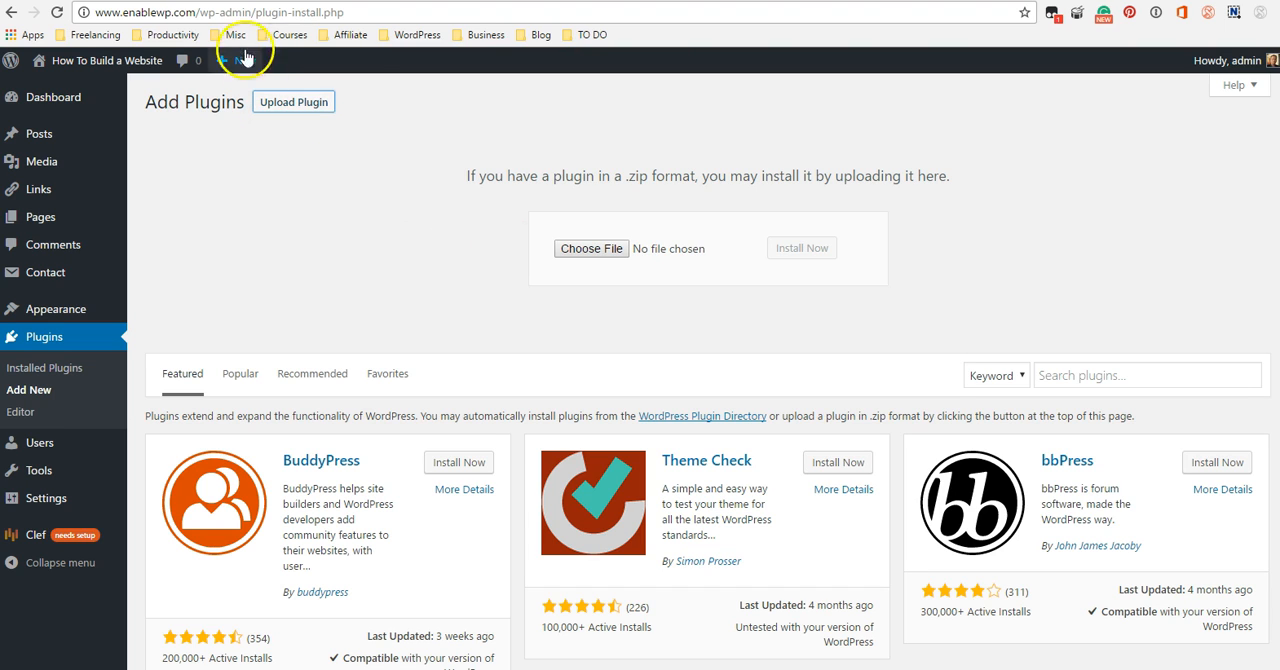
left_click(224, 1)
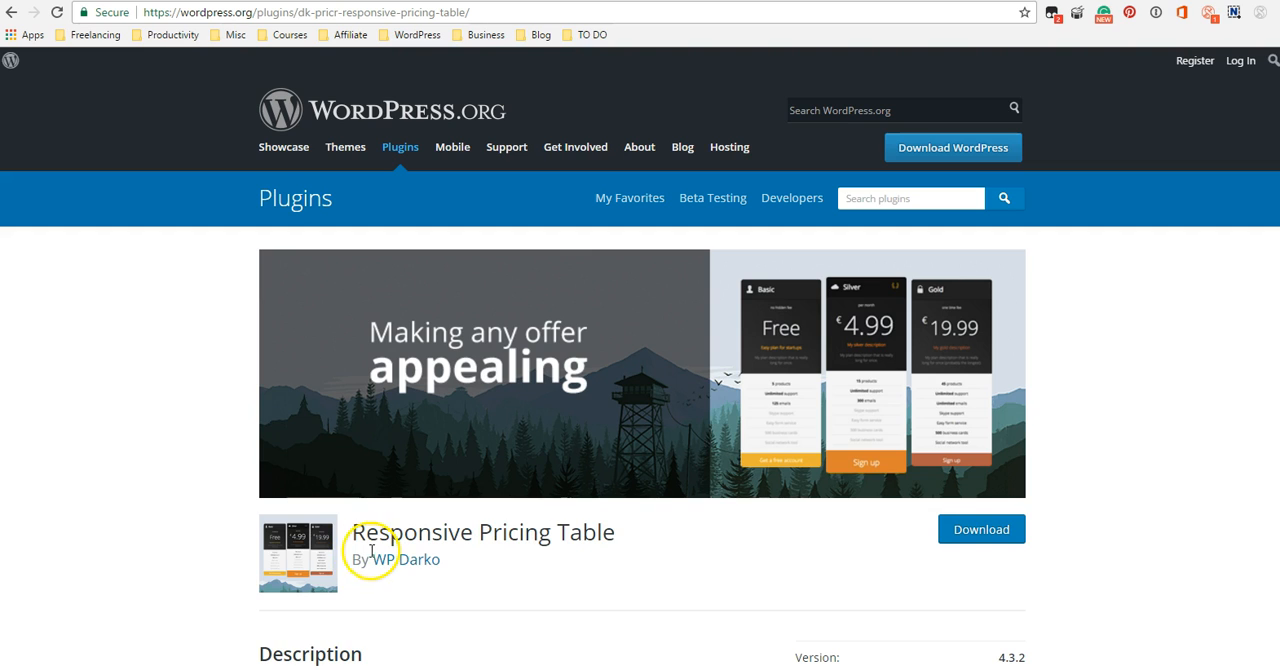
left_click(978, 533)
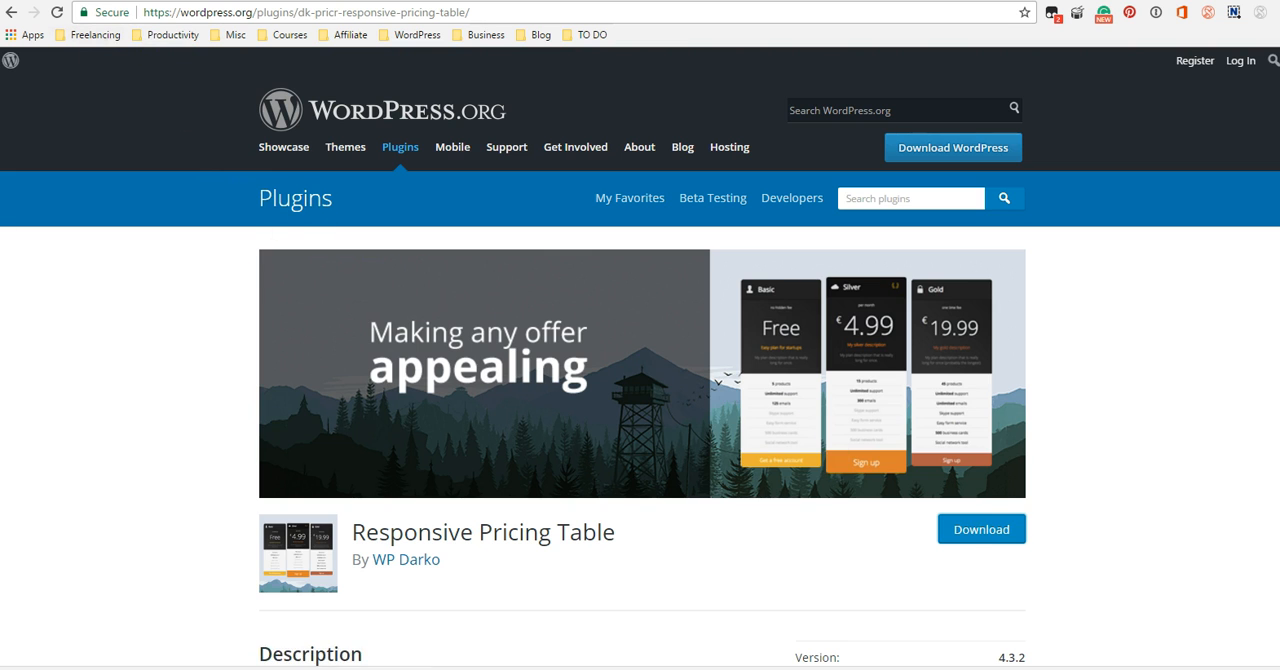
Back in the WordPress admin, upload dk-pricr-responsive-pricing-table.zip, install it and activate the plugin.
left_click(92, 1)
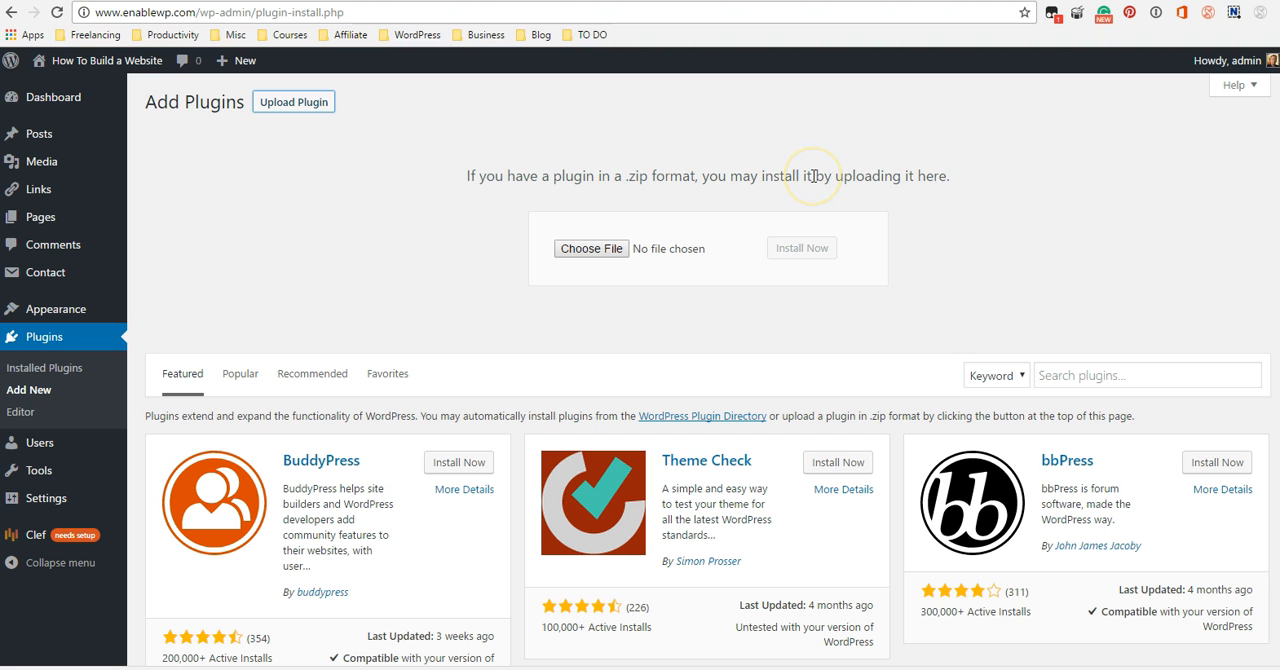
left_click(596, 245)
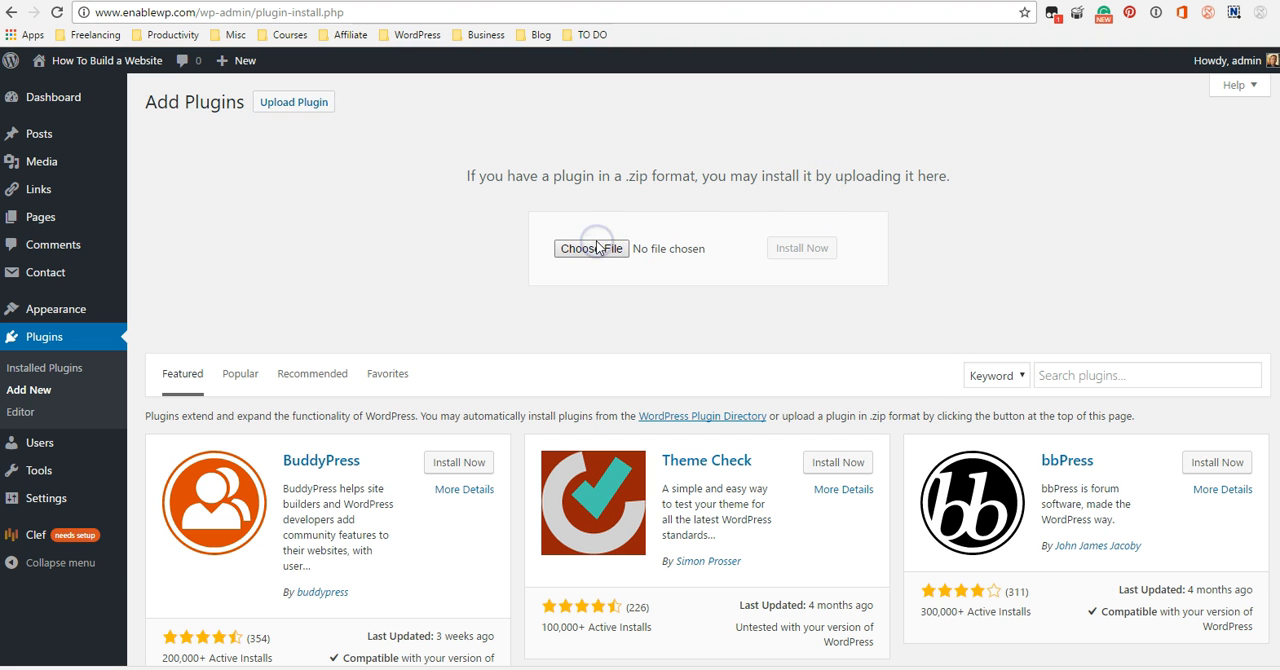
left_click(216, 106)
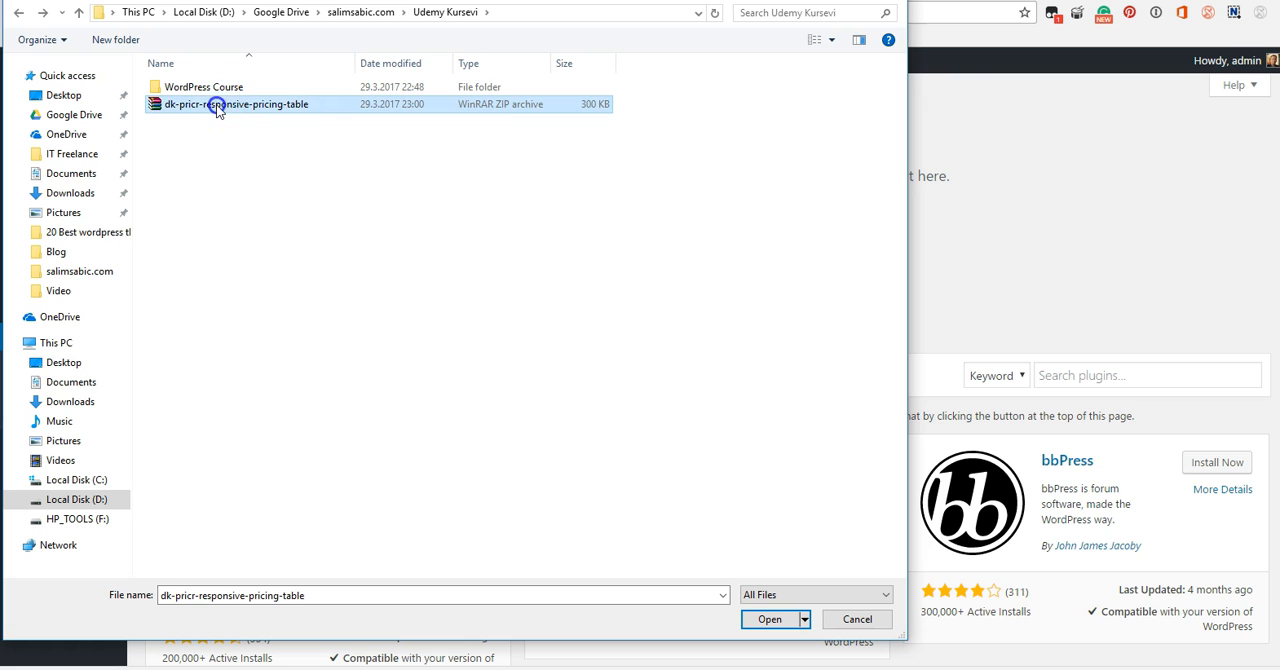
left_click(770, 621)
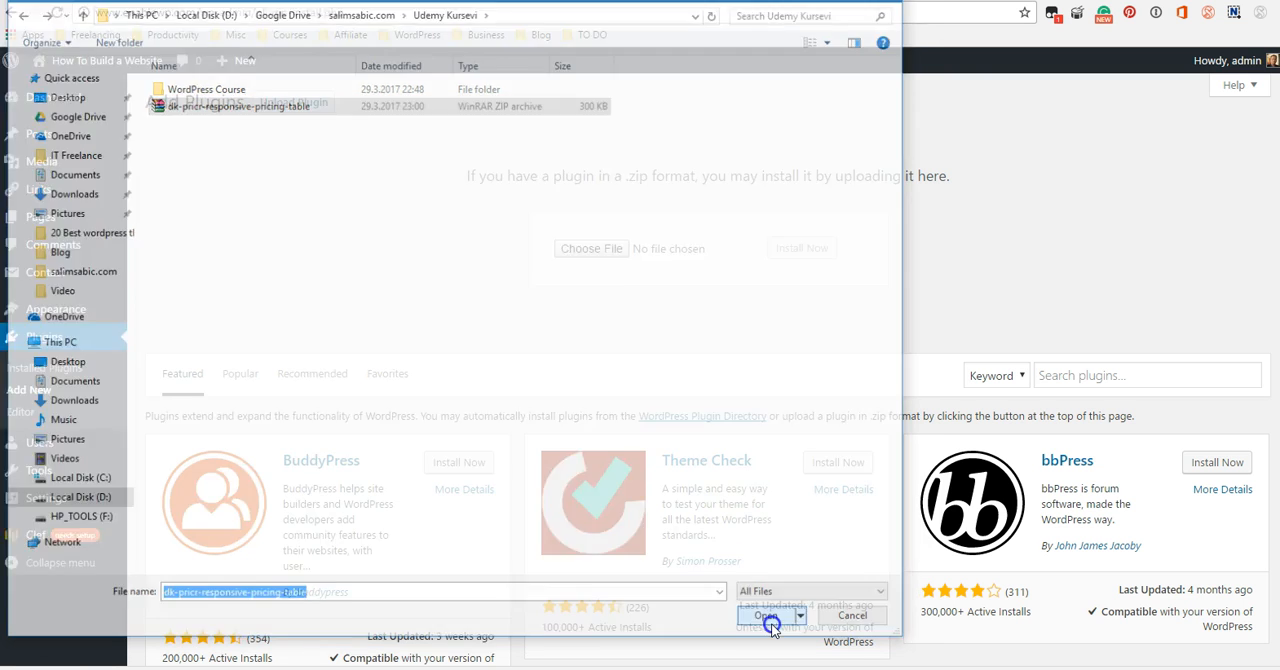
left_click(795, 256)
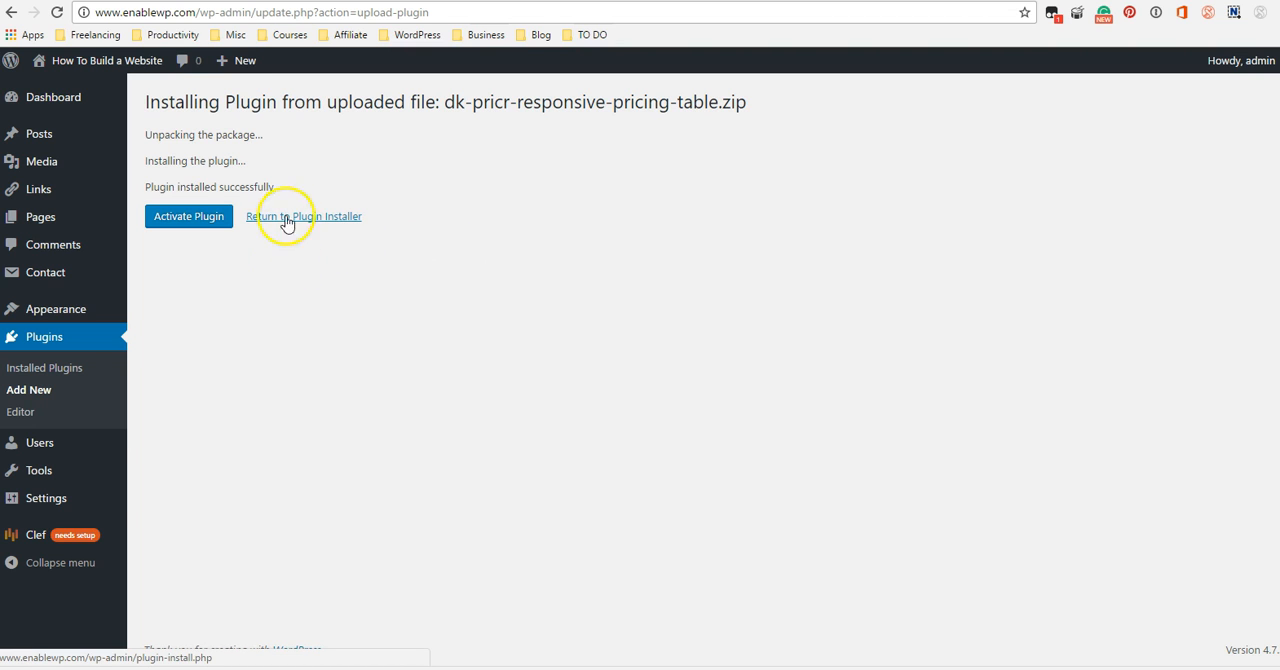
left_click(184, 225)
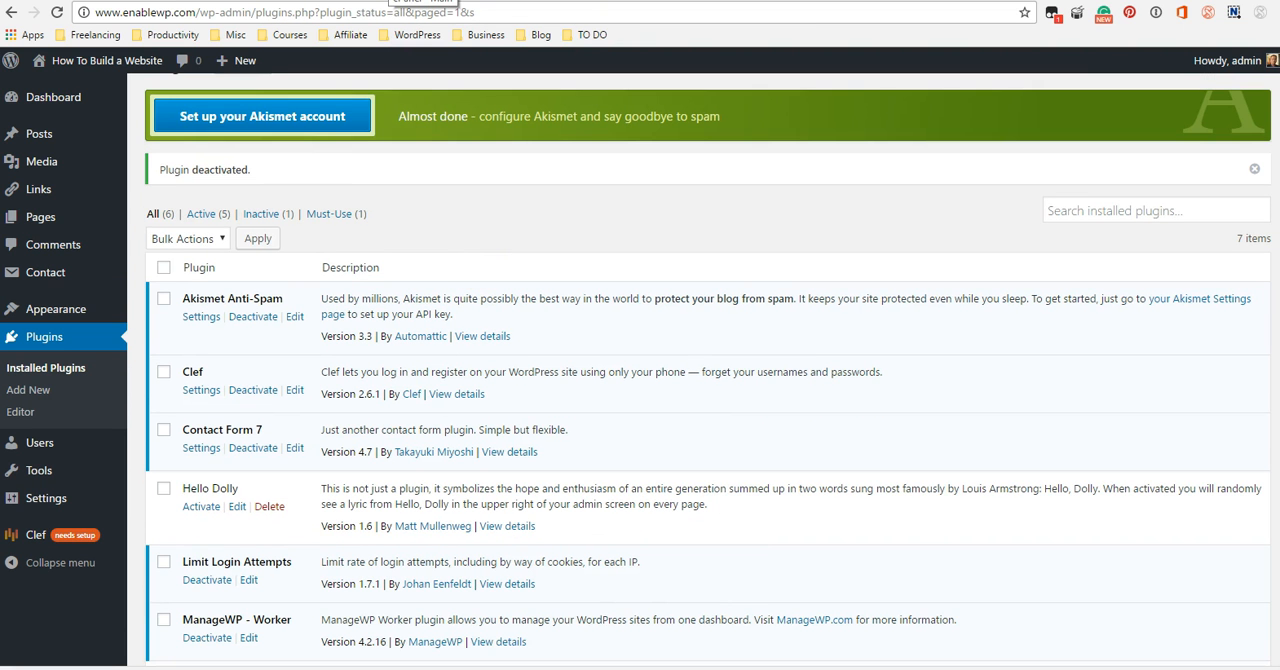
Switch to the cPanel hosting account and open the public_html/wp-content/plugins folder in File Manager, starting from the web root.
left_click(476, 300)
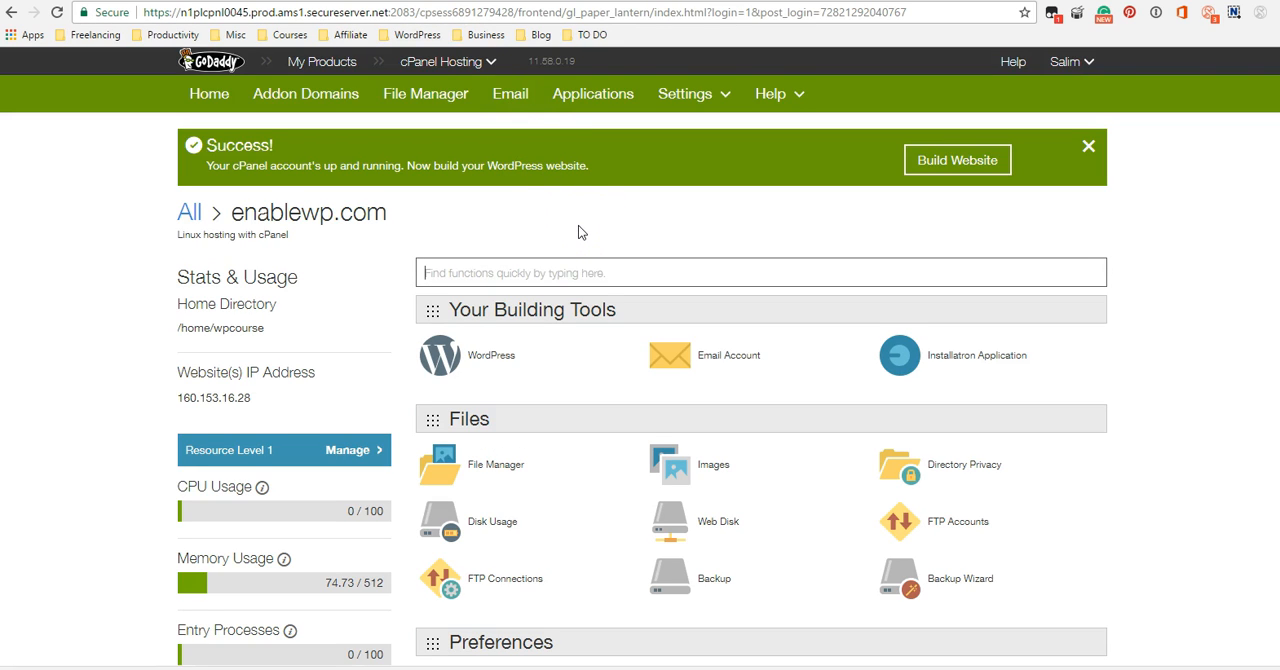
scroll(607, 250, "down", 1)
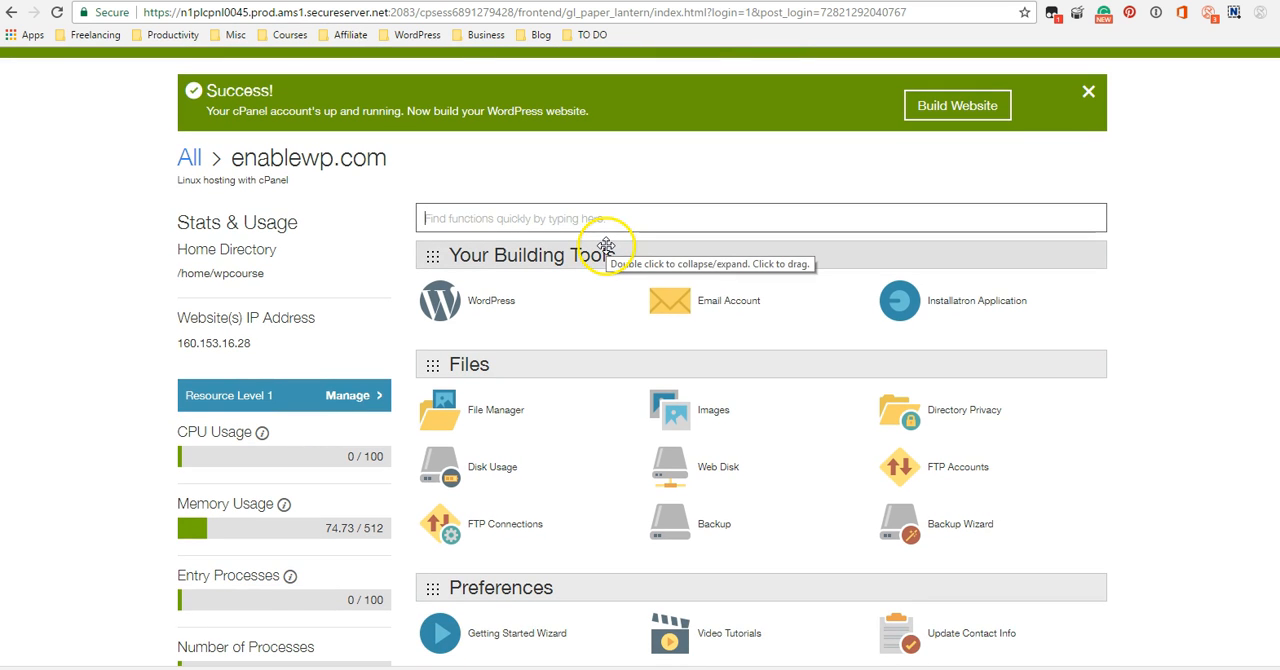
left_click(497, 421)
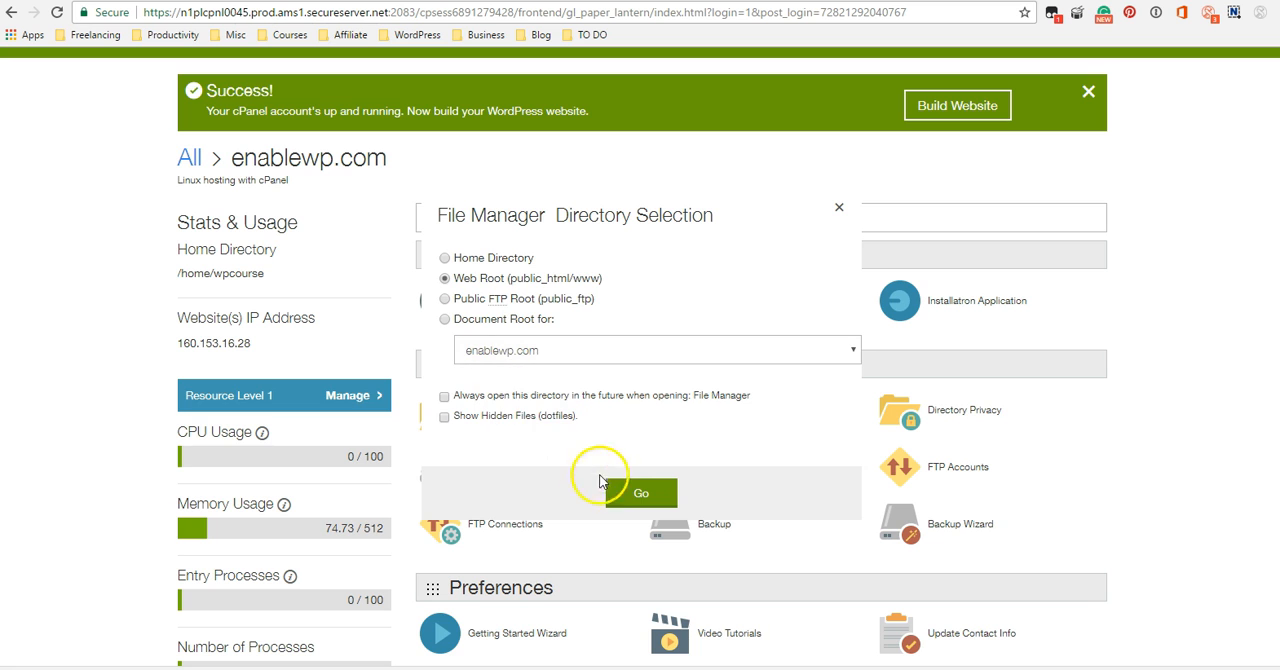
left_click(641, 493)
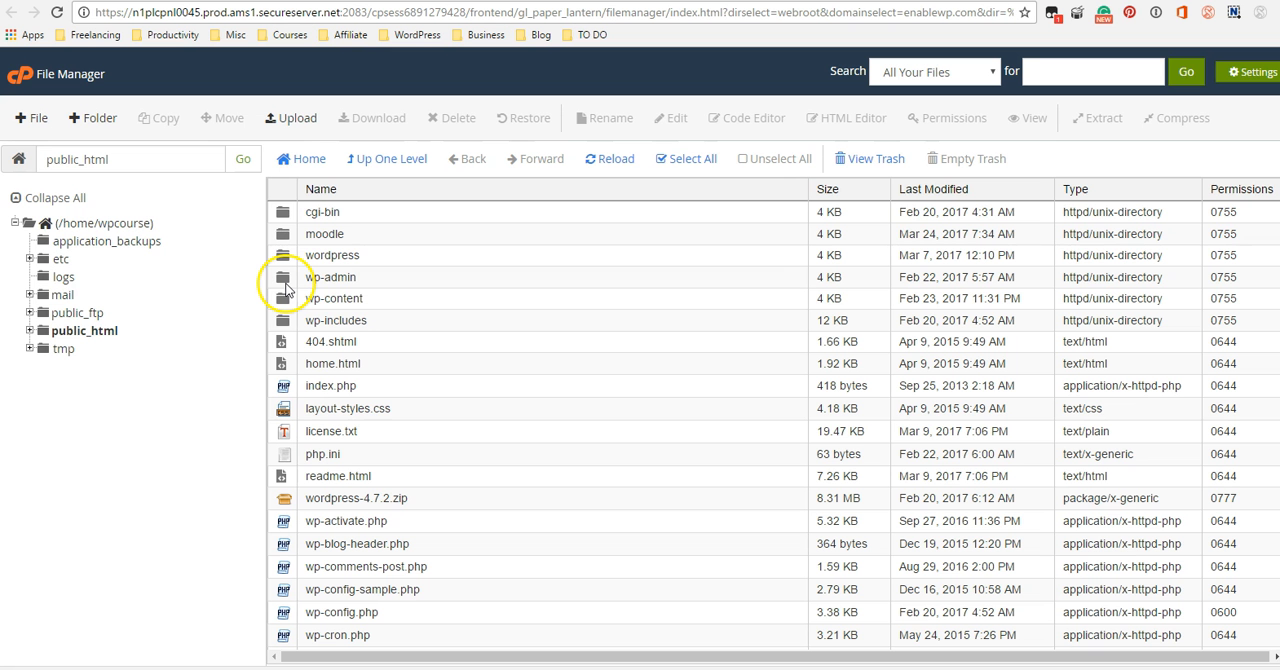
double_click(283, 299)
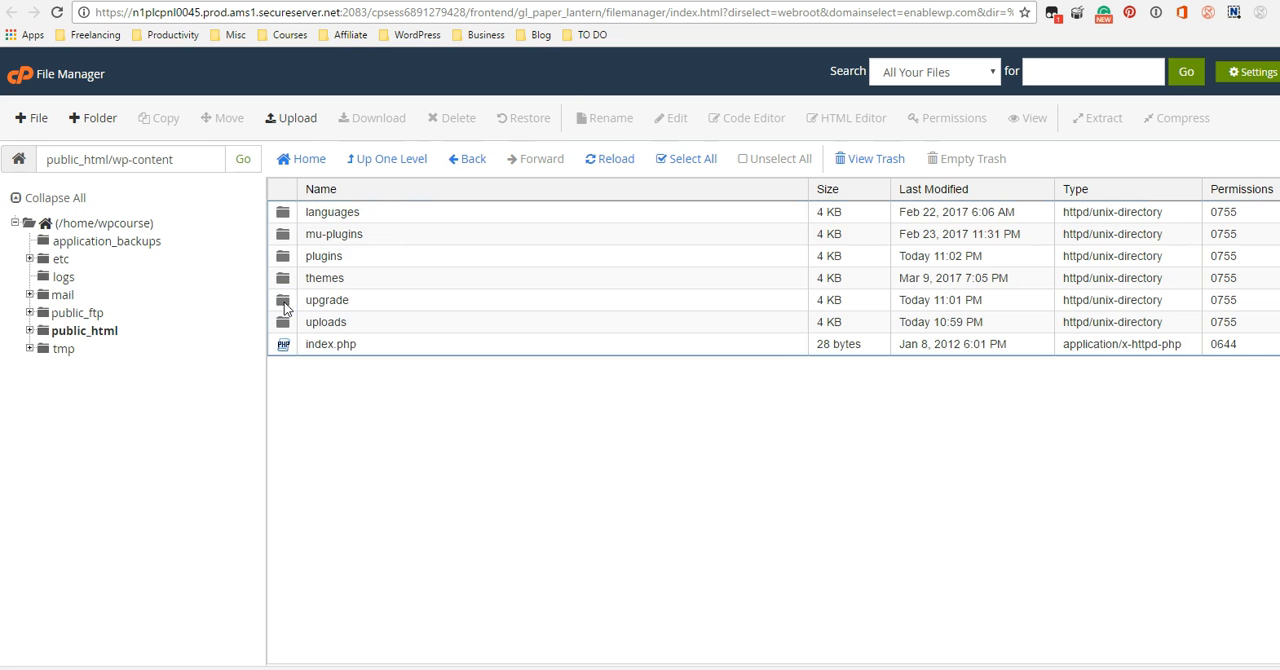
double_click(285, 254)
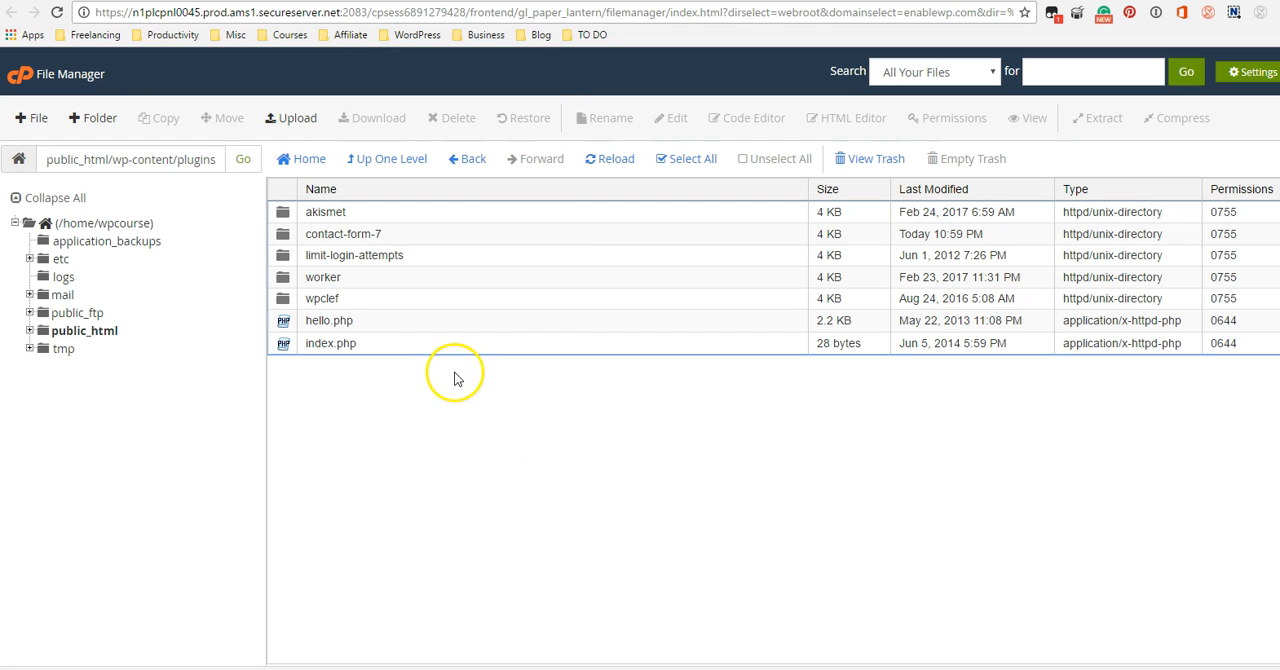
Upload dk-pricr-responsive-pricing-table.zip to the plugins folder with read, write and execute permissions for everyone (777), and refresh the file list.
left_click(291, 117)
left_click(91, 384)
left_click(138, 386)
left_click(37, 193)
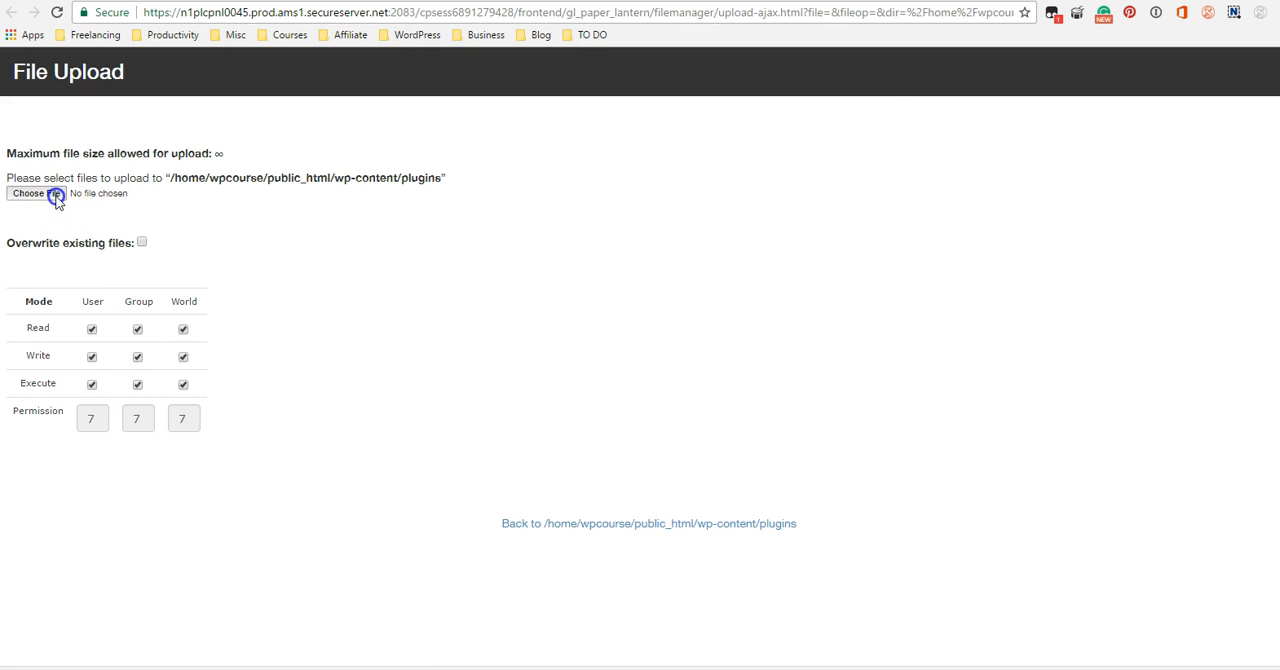
left_click(222, 106)
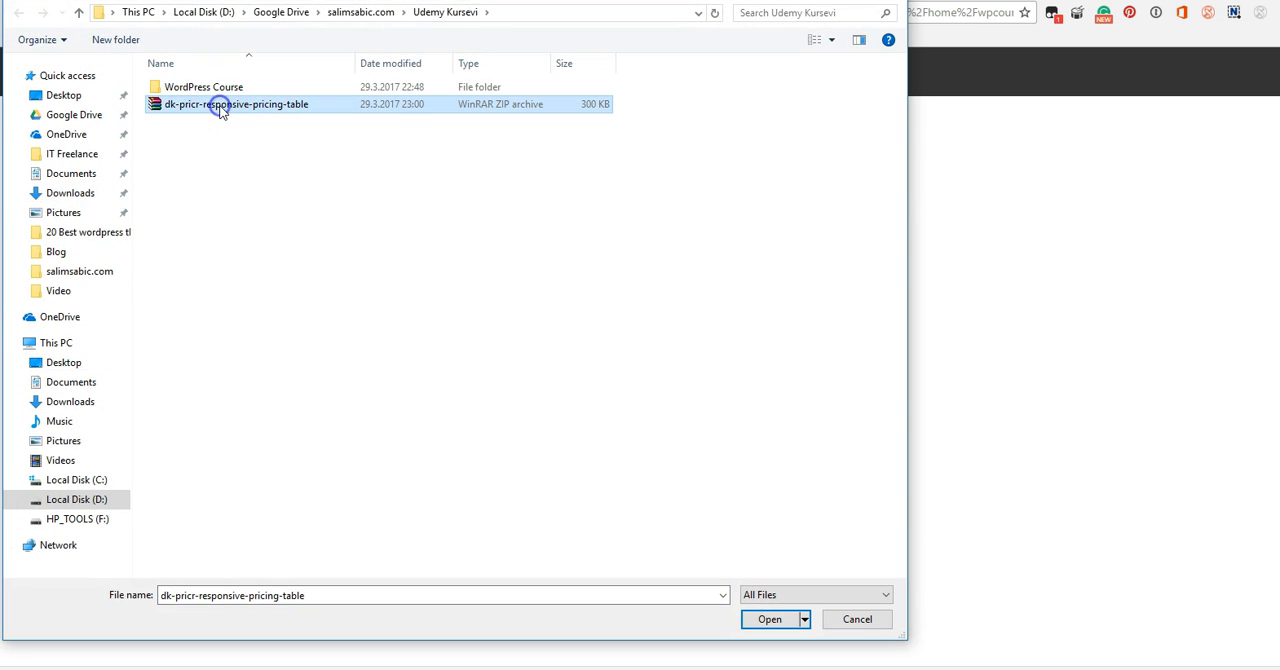
left_click(770, 620)
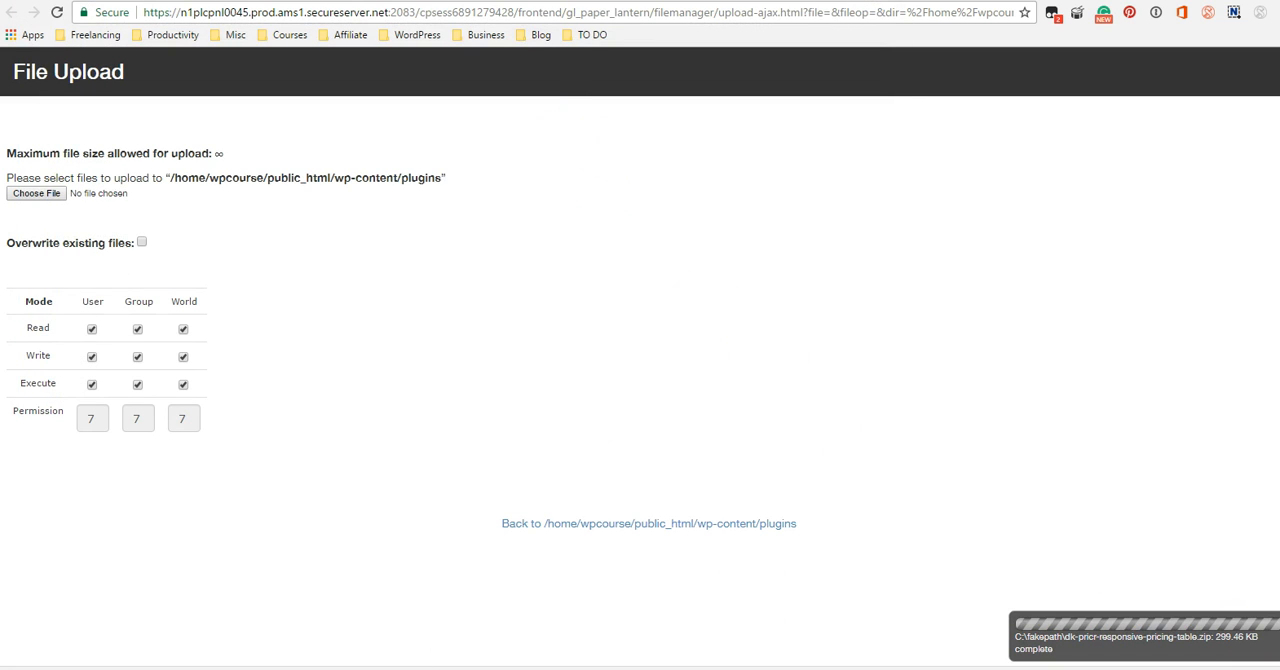
left_click(482, 1)
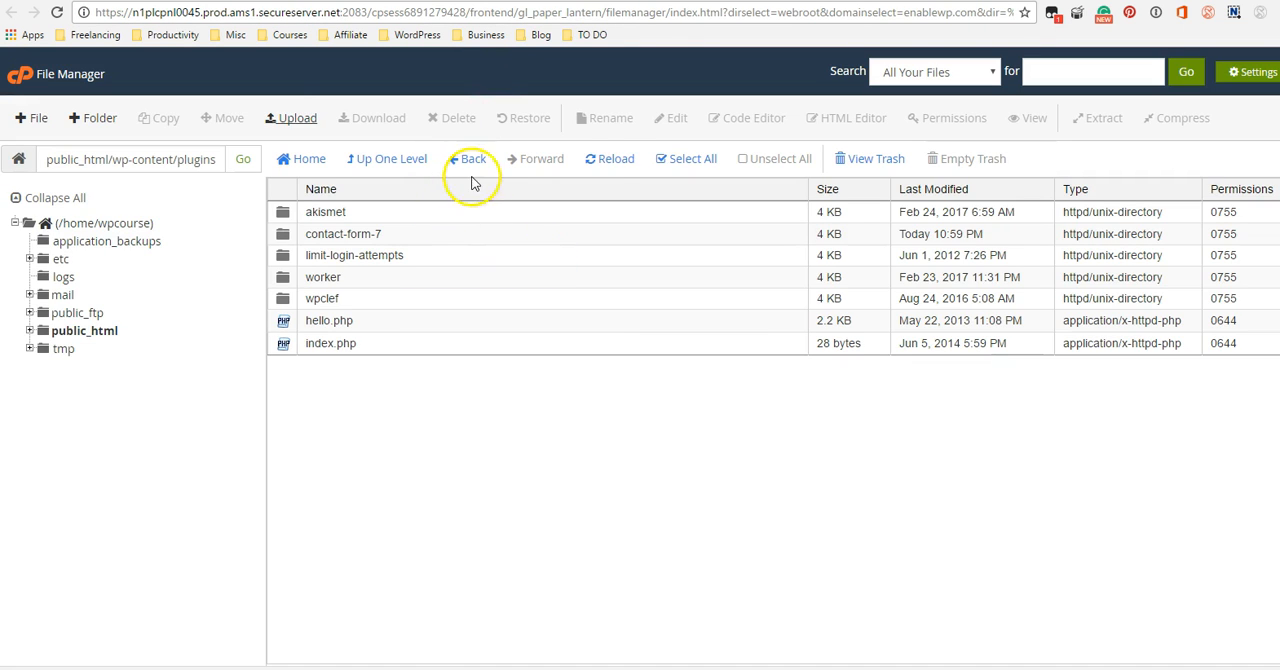
left_click(617, 162)
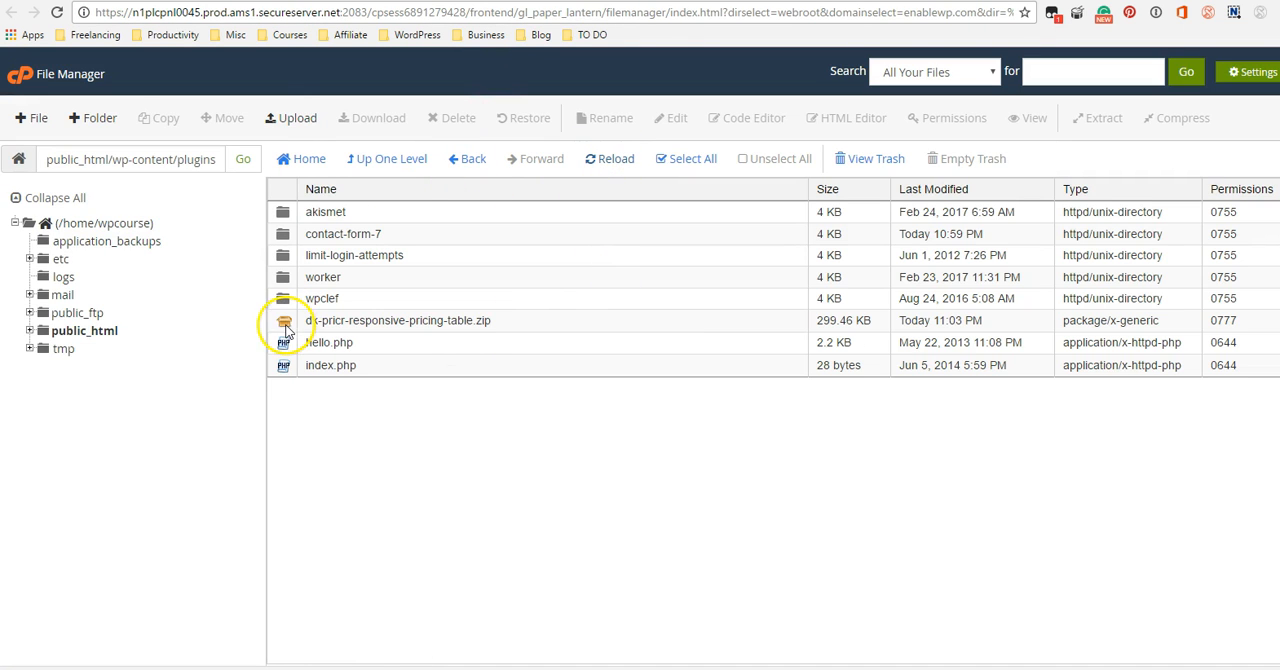
Extract dk-pricr-responsive-pricing-table.zip into /public_html/wp-content/plugins.
left_click(284, 324)
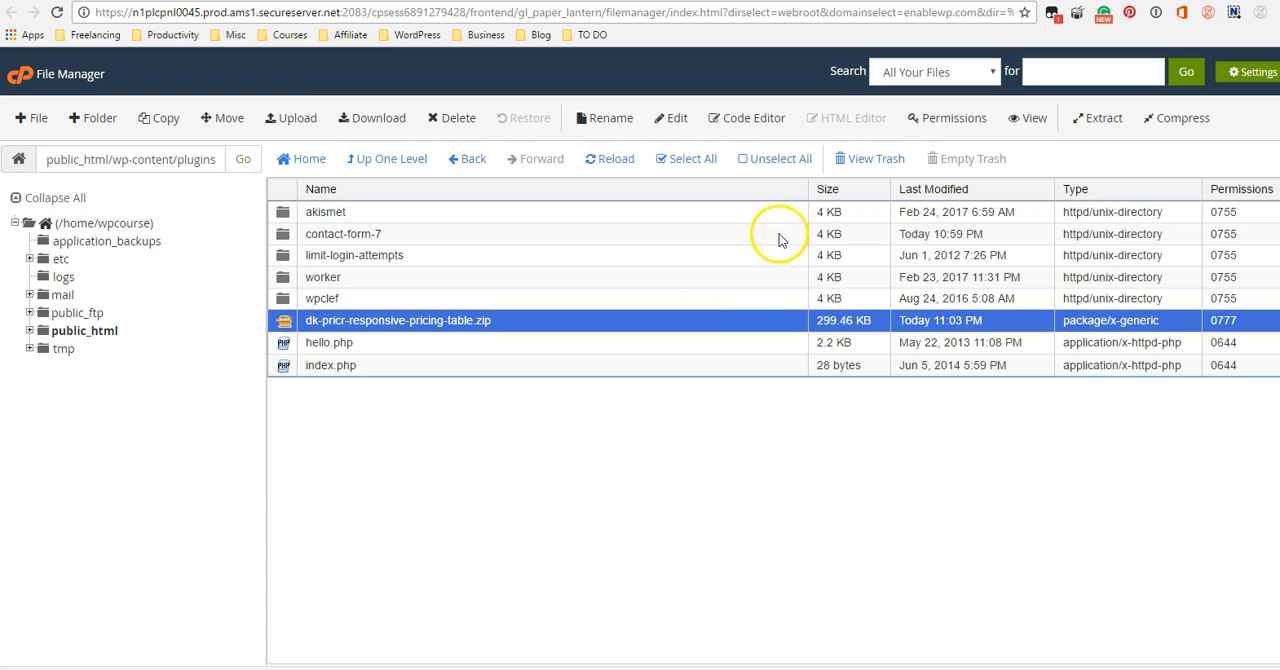
left_click(1113, 122)
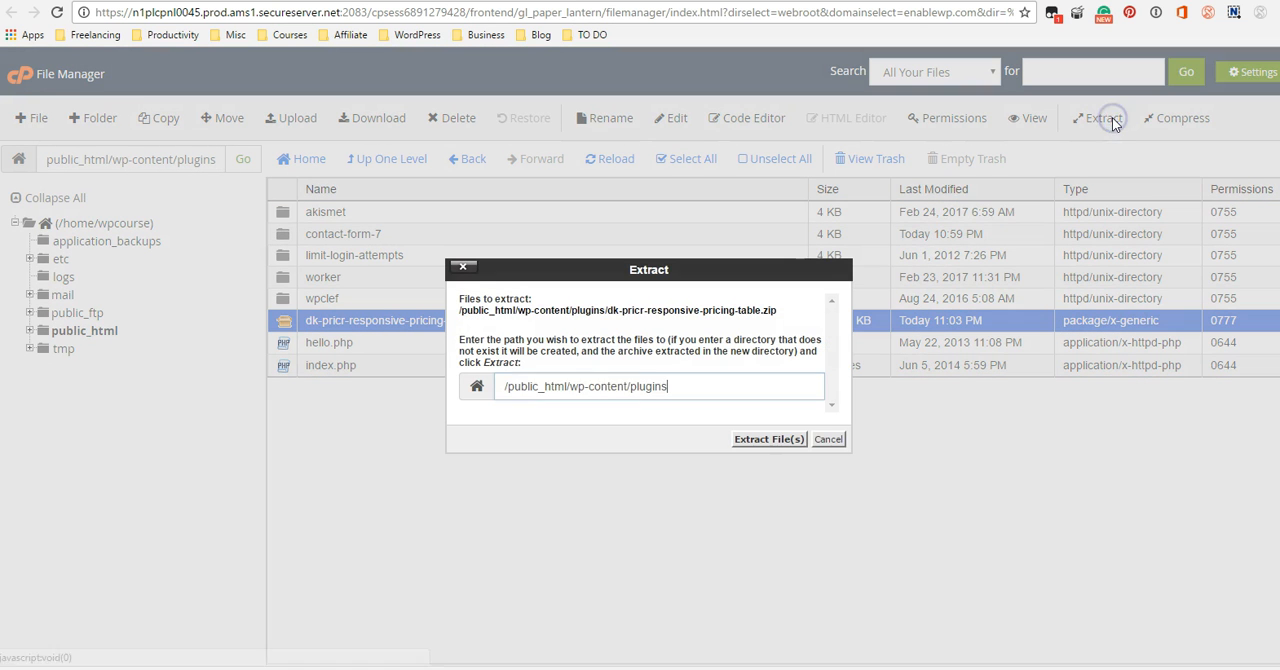
left_click(775, 440)
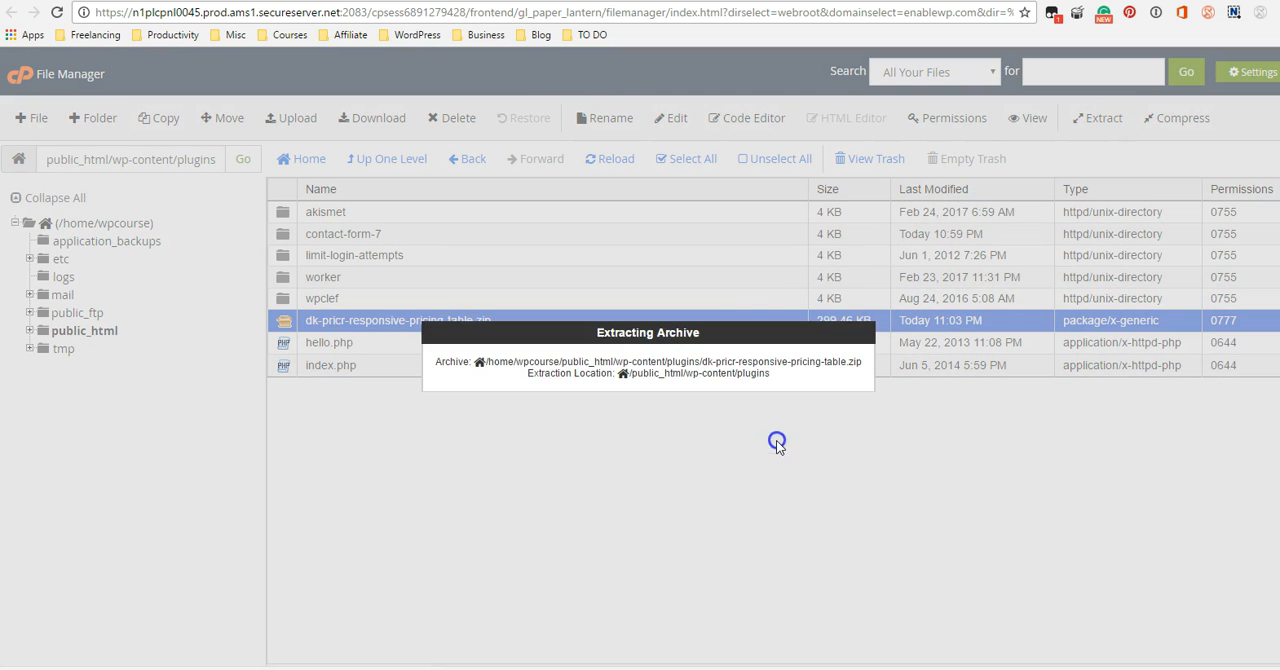
Close the extraction results, reload the plugins folder listing and open the extracted dk-pricr-responsive-pricing-table folder.
scroll(897, 414, "down", 10)
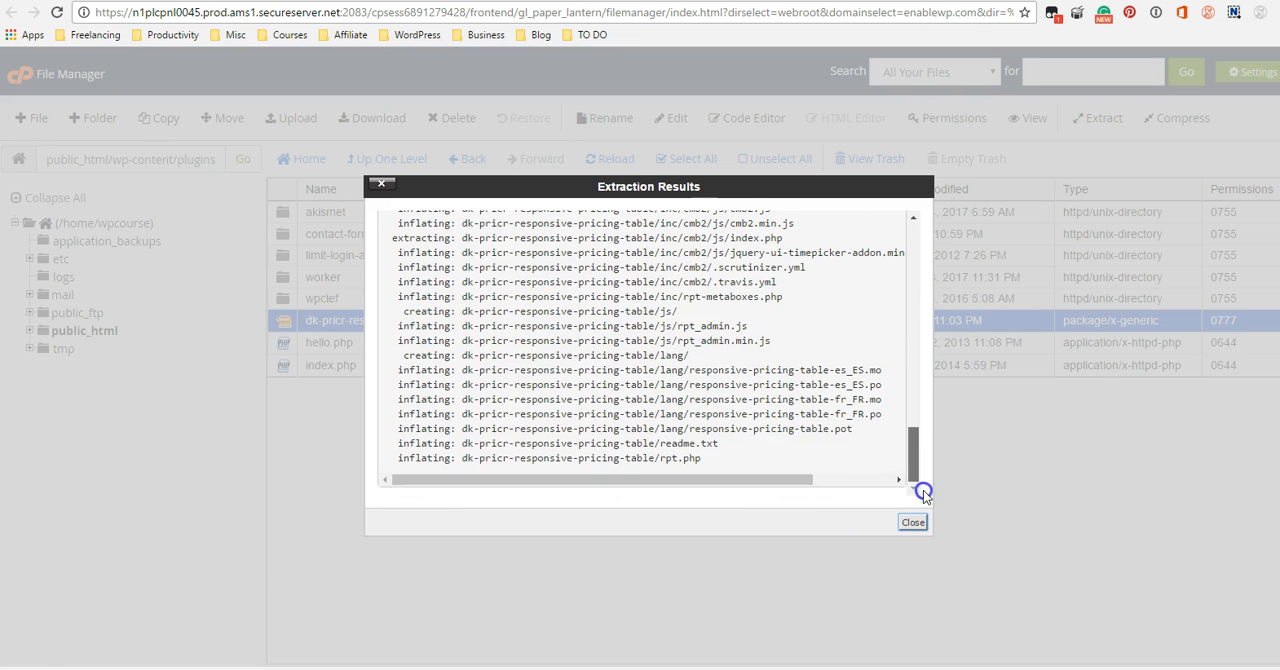
left_click(913, 522)
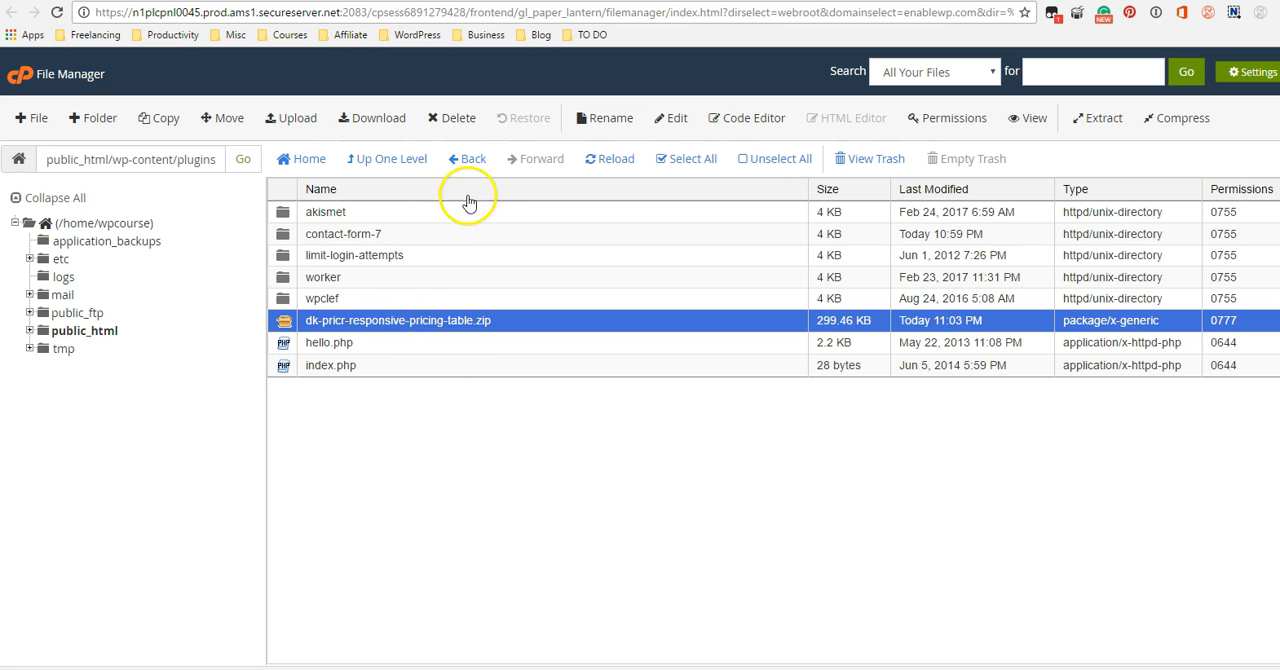
left_click(612, 162)
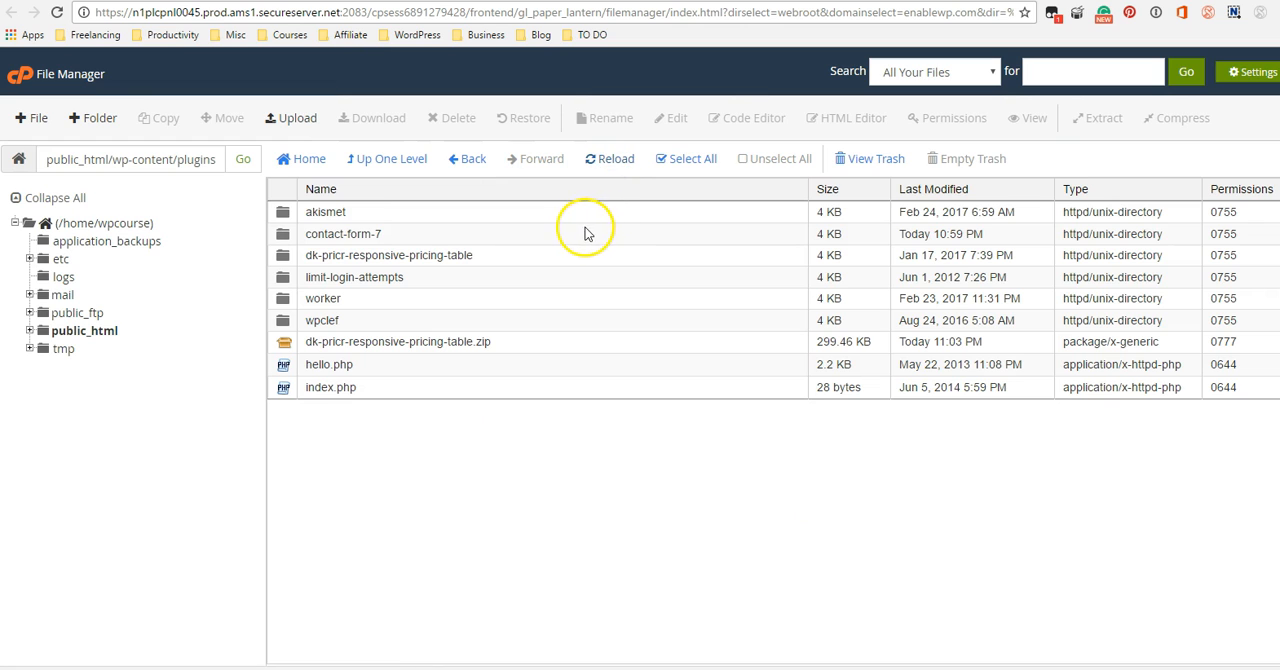
double_click(288, 256)
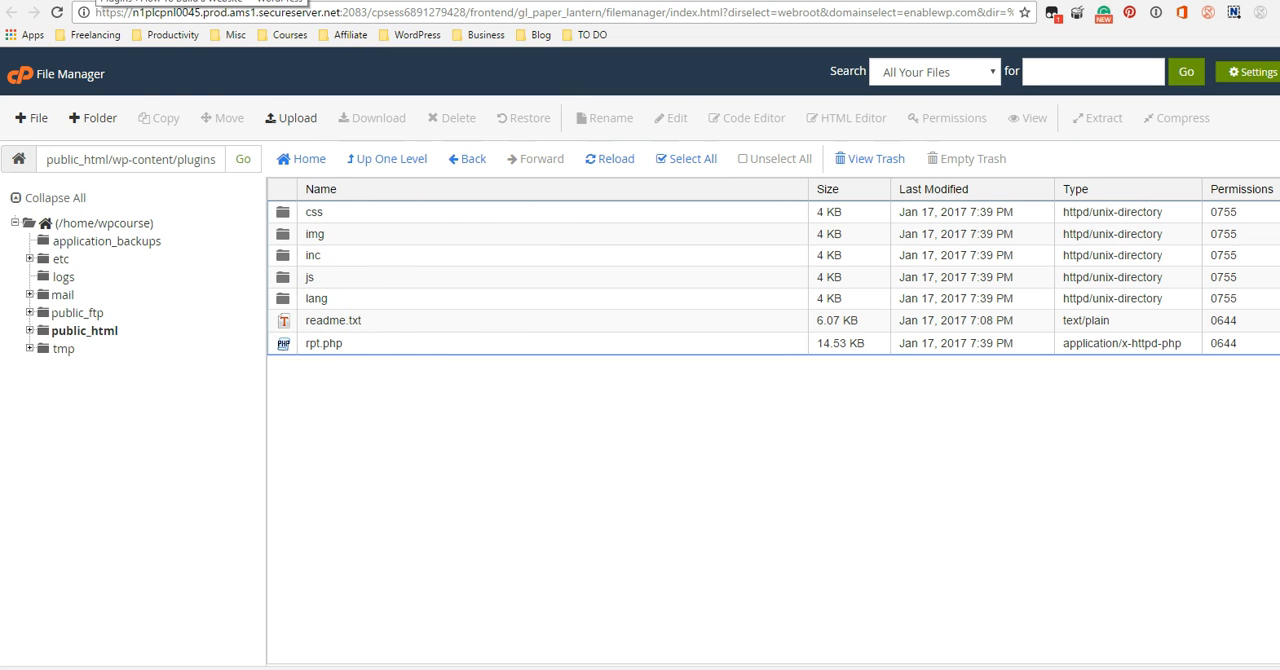
Switch to the WordPress admin, reload the installed plugins list and activate Responsive Pricing Table.
left_click(97, 1)
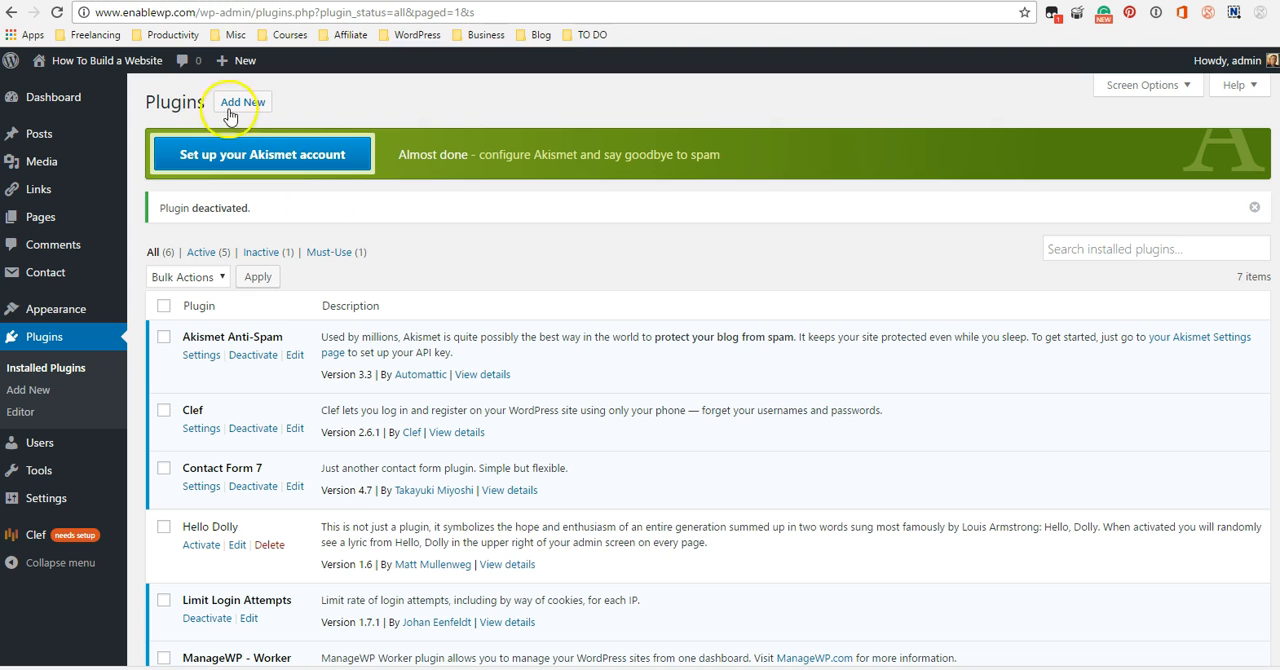
left_click(65, 367)
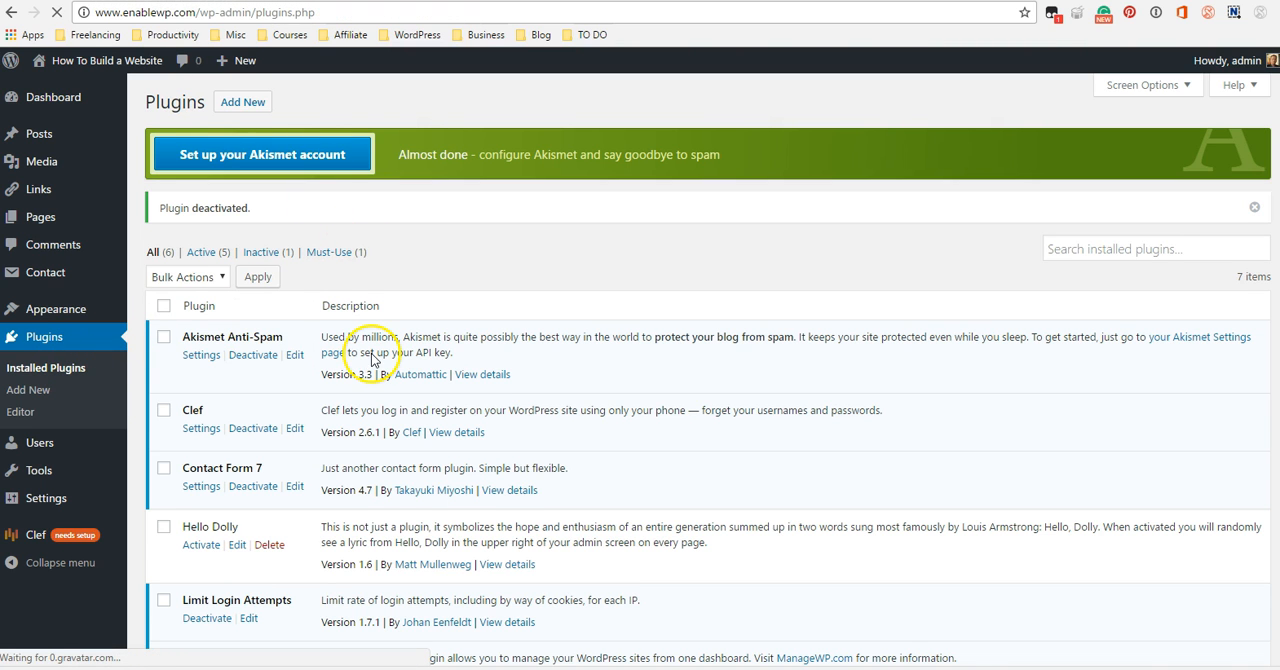
scroll(360, 328, "down", 3)
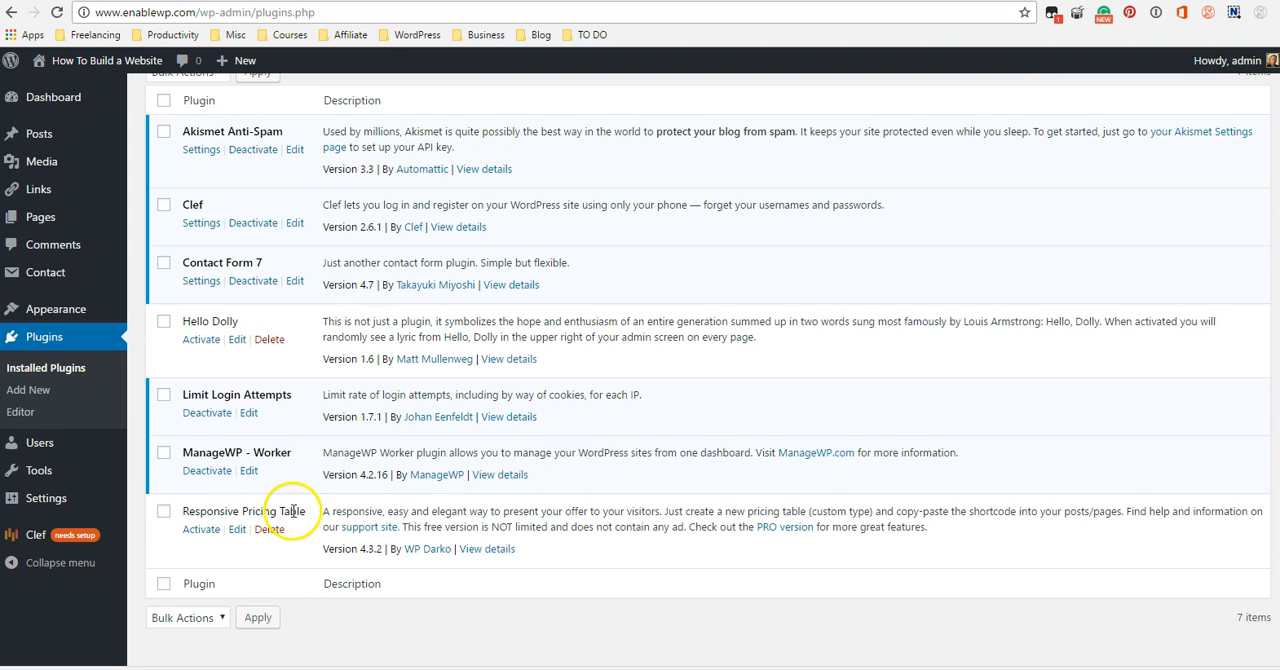
left_click(201, 529)
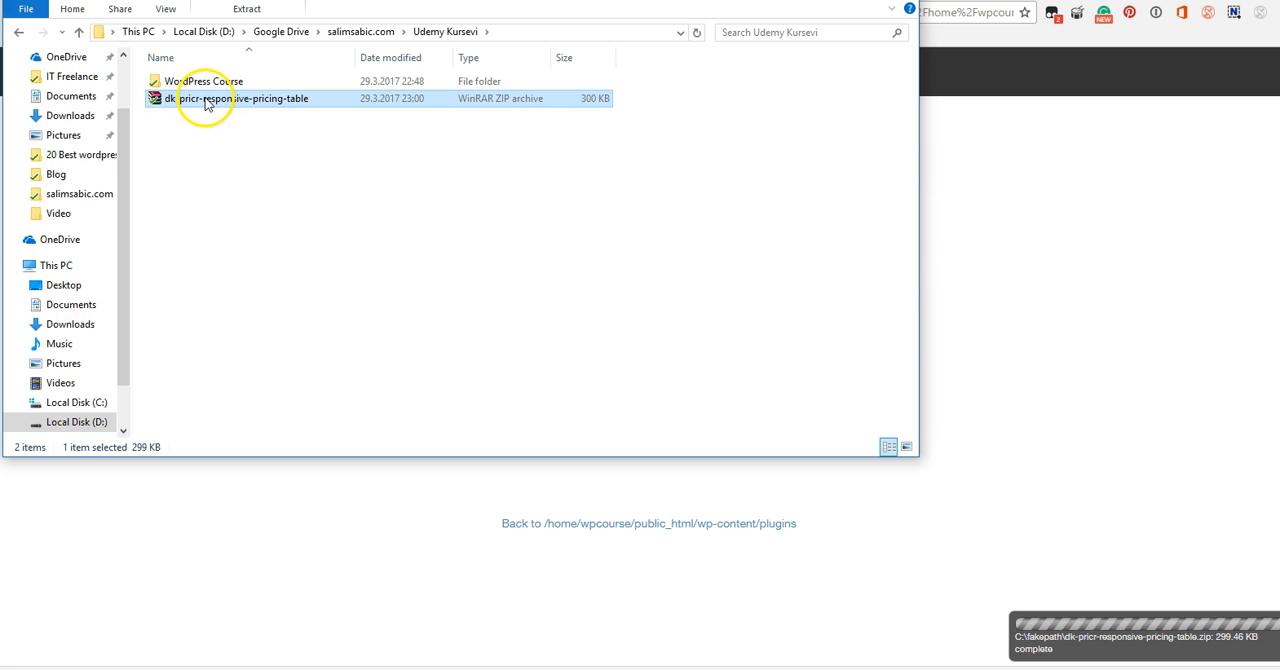
In File Explorer, extract the dk-pricr-responsive-pricing-table zip into a folder of the same name and open that folder.
right_click(206, 95)
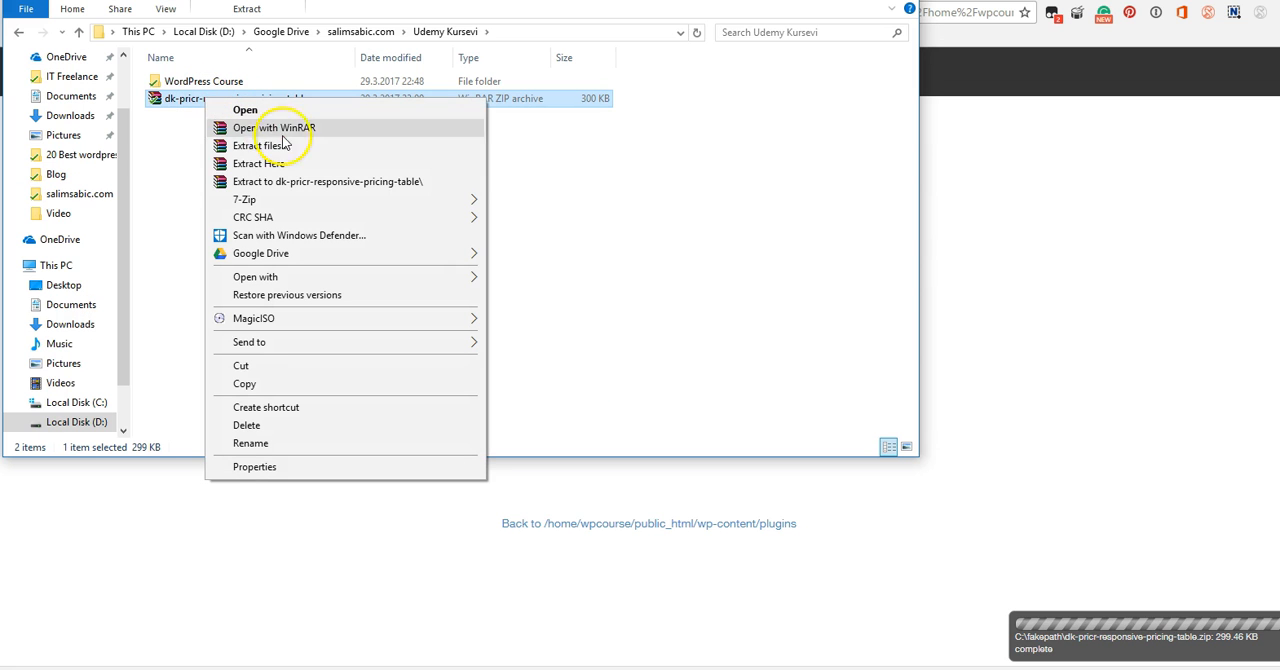
left_click(366, 182)
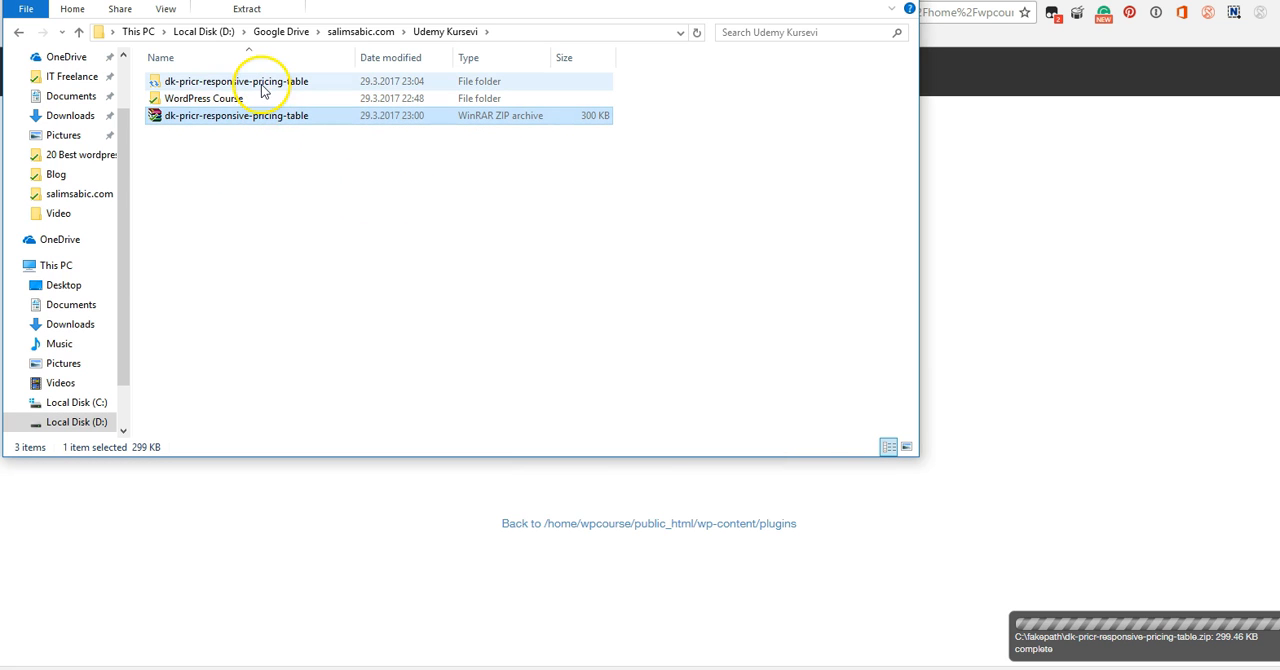
double_click(259, 87)
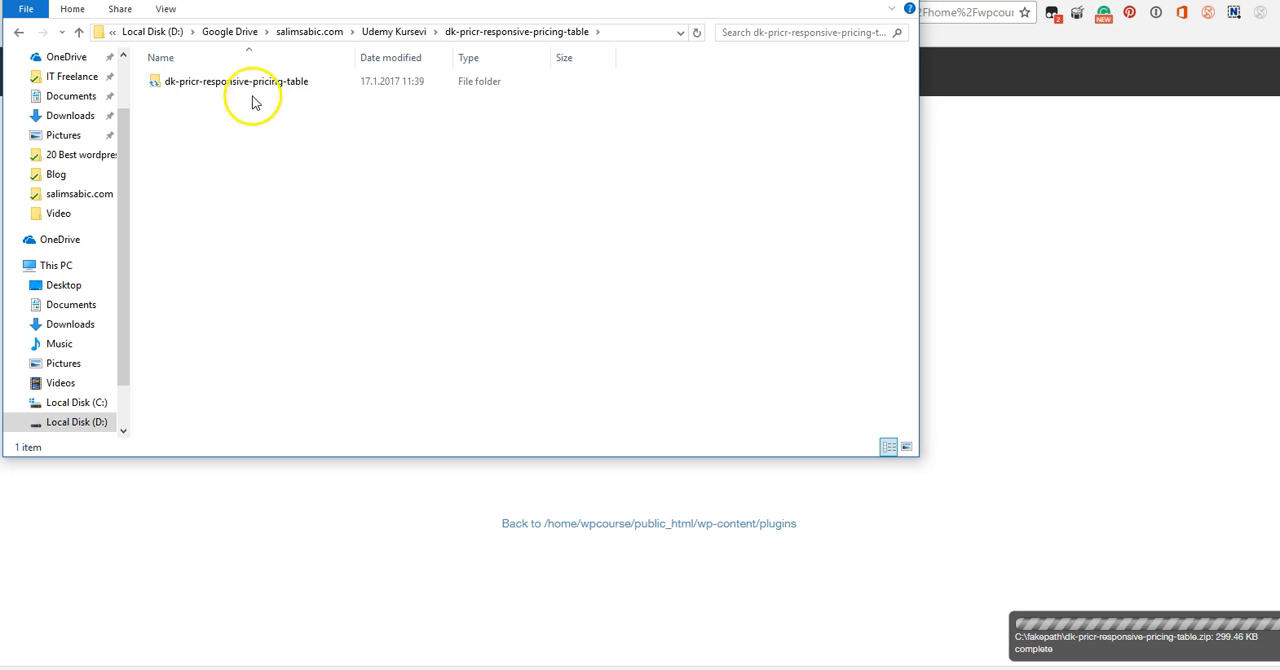
Examine the files in the inner dk-pricr-responsive-pricing-table folder, go back up one level and return to the cPanel File Upload page.
left_click(250, 88)
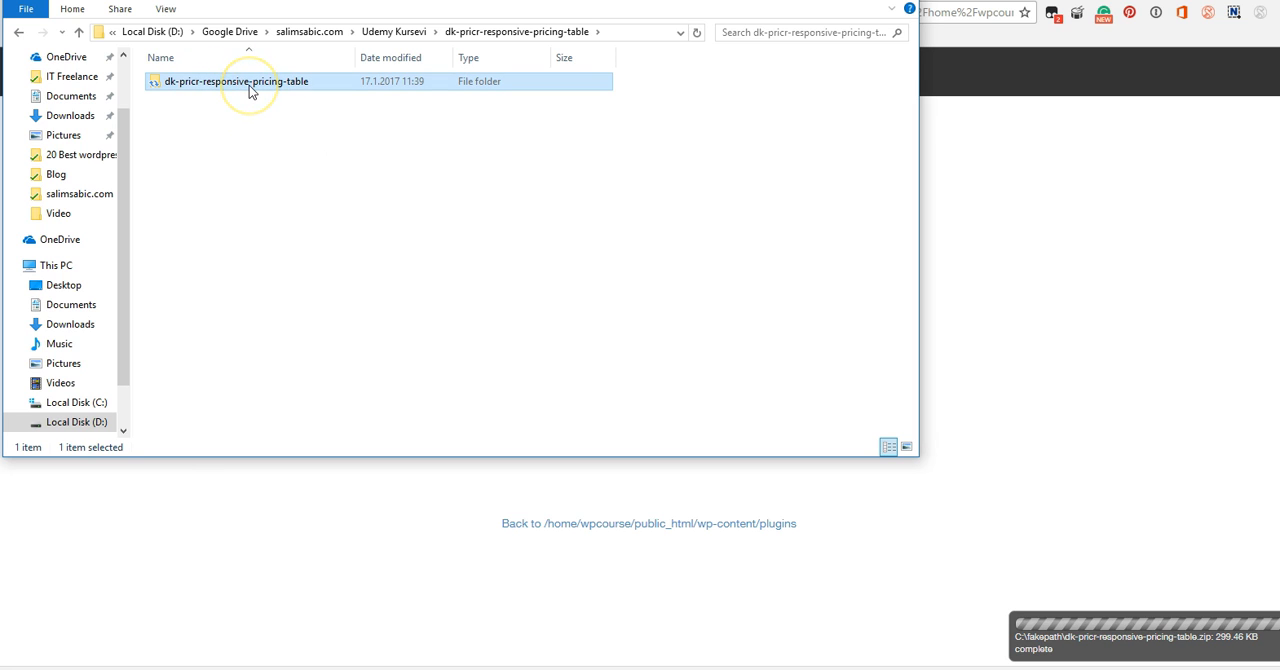
double_click(251, 91)
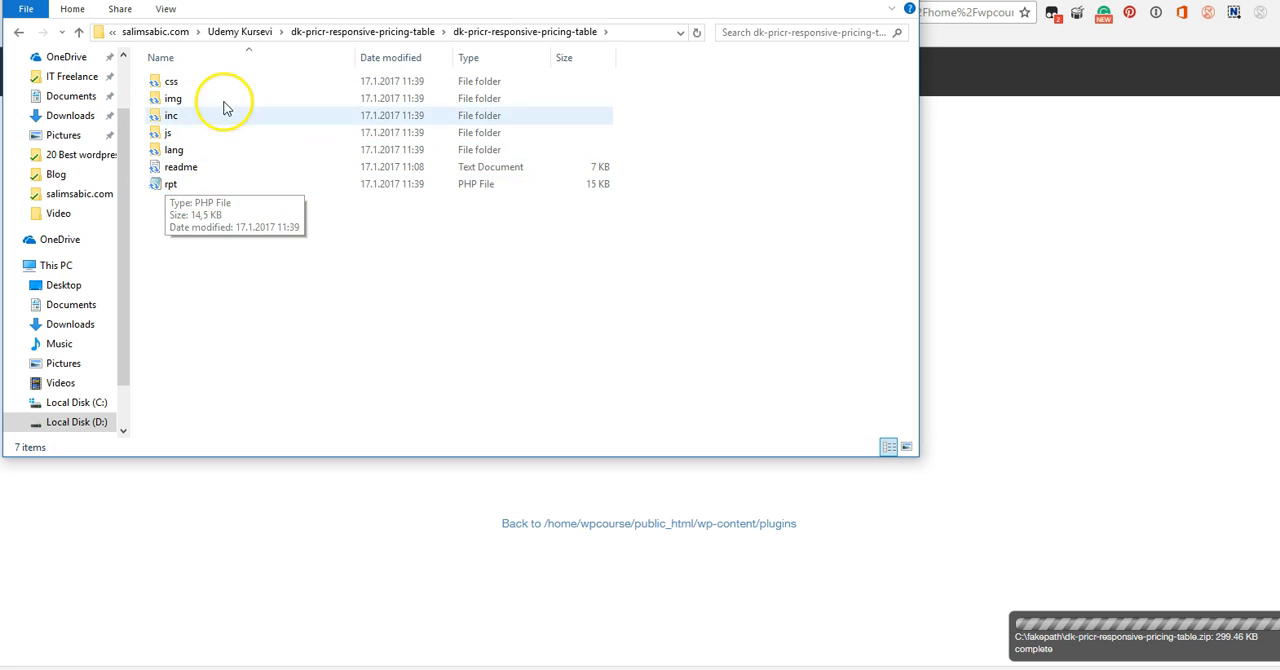
left_click(380, 31)
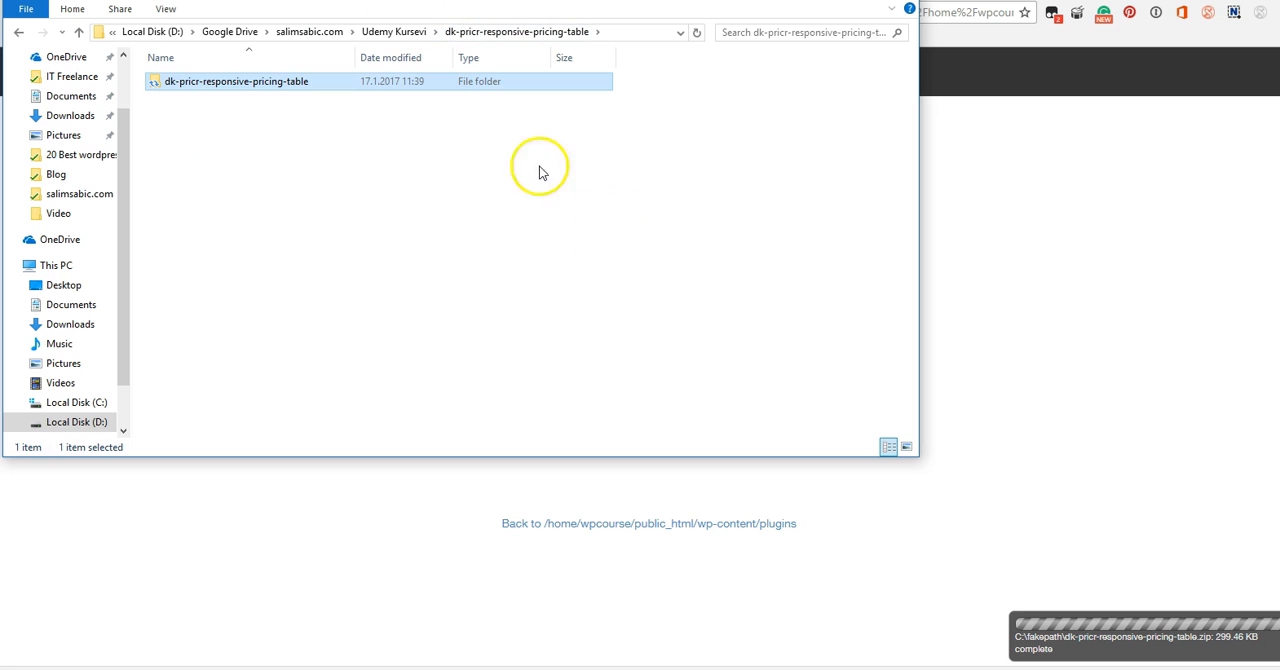
left_click(697, 584)
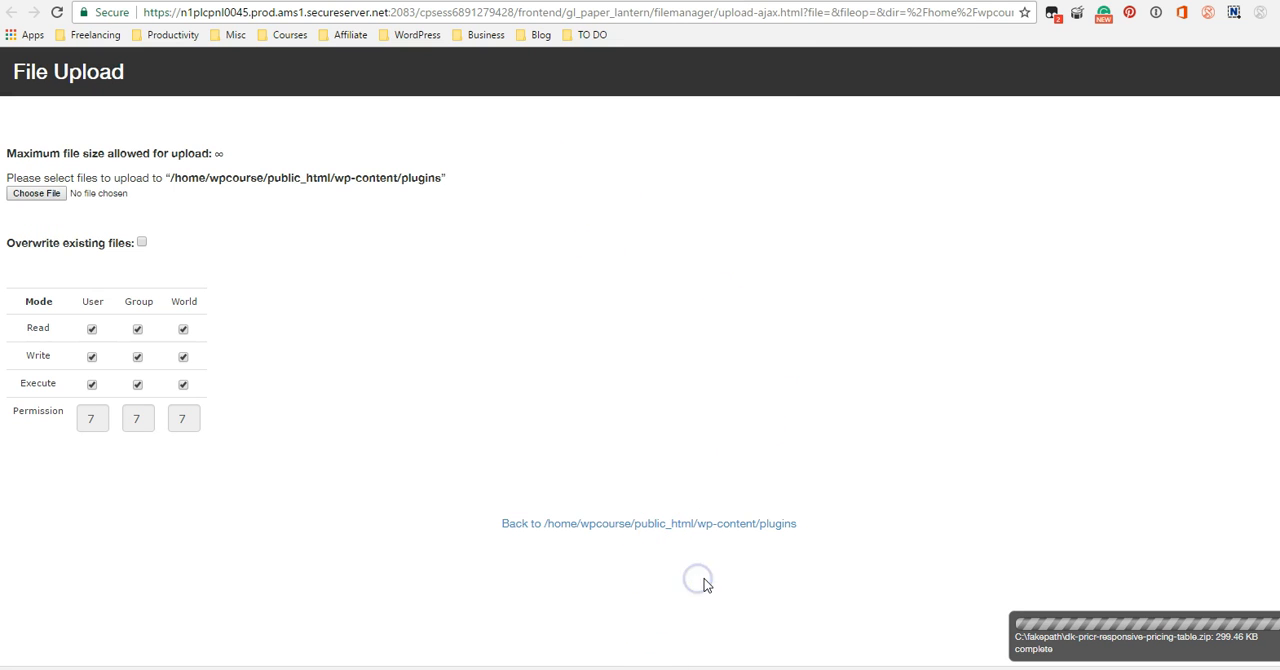